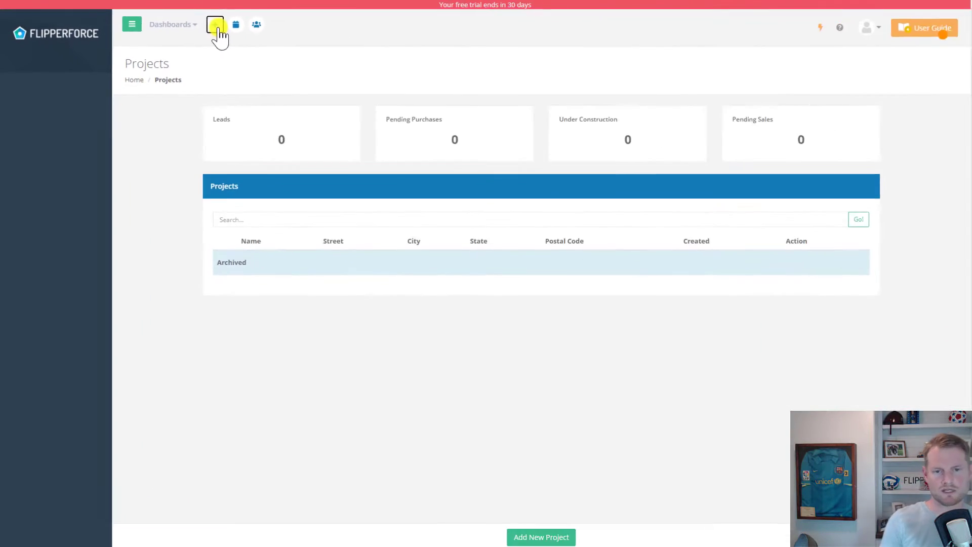
Start a new project named The Bat House and accept the suggested street address
click(381, 47)
click(392, 72)
text(The Bat House)
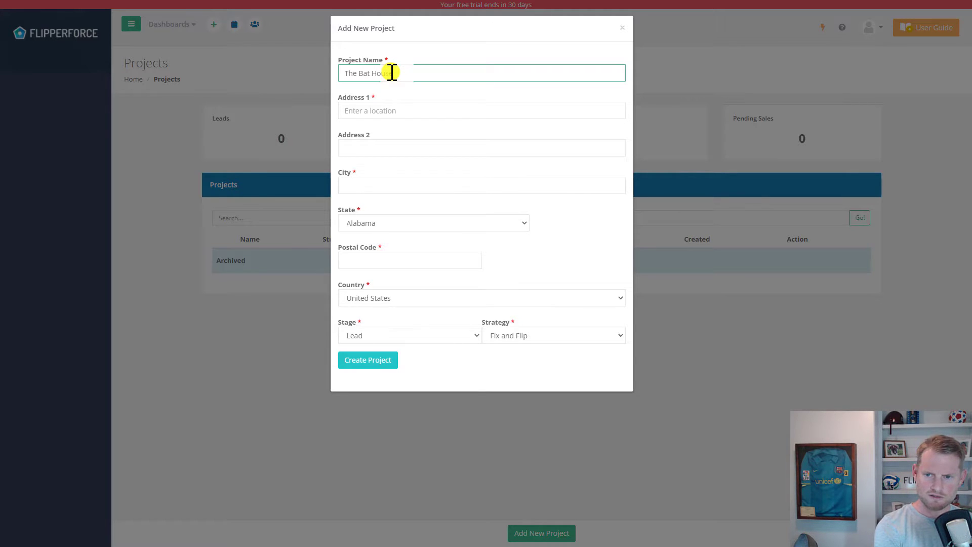
key(Tab)
text(63)
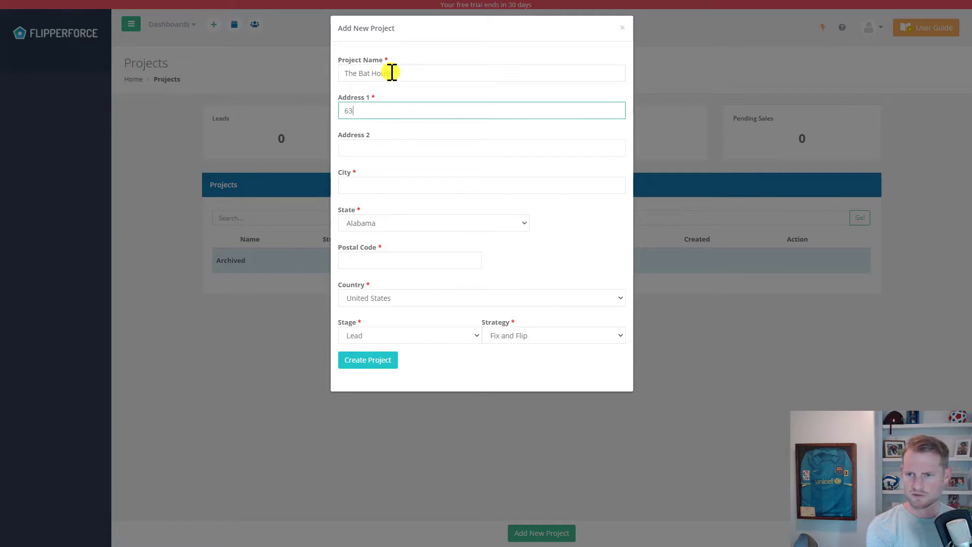
text(80 N)
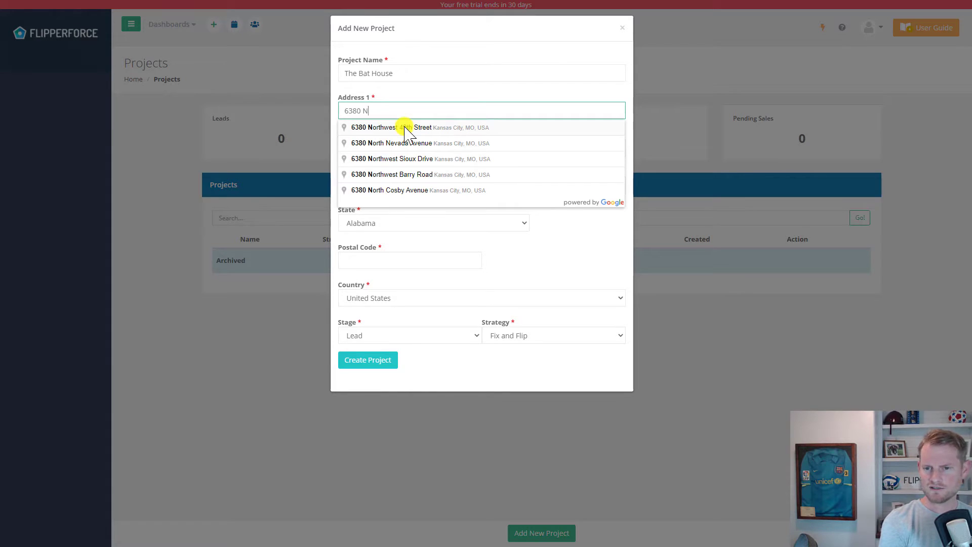
click(407, 129)
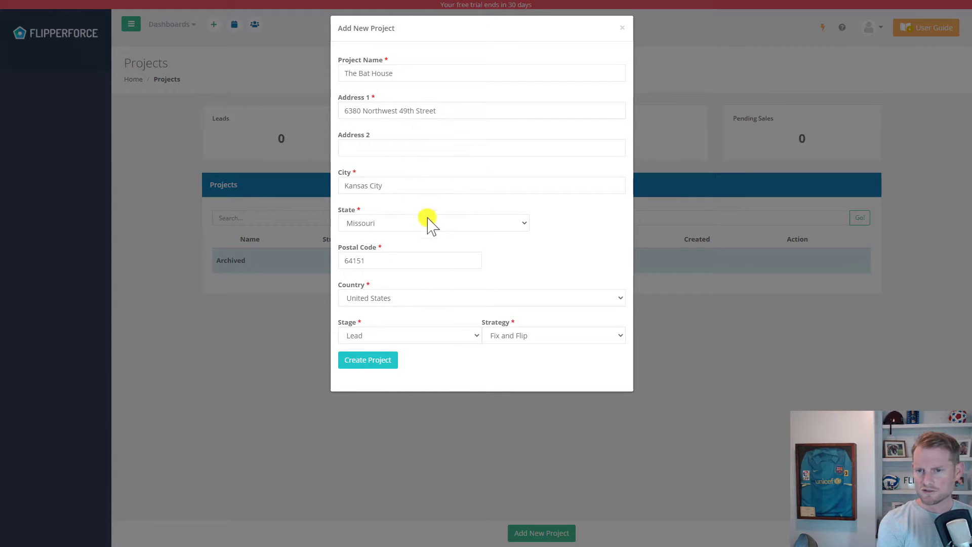
Set stage to Pending Purchase and strategy to Fix and Flip, then create the project
click(457, 338)
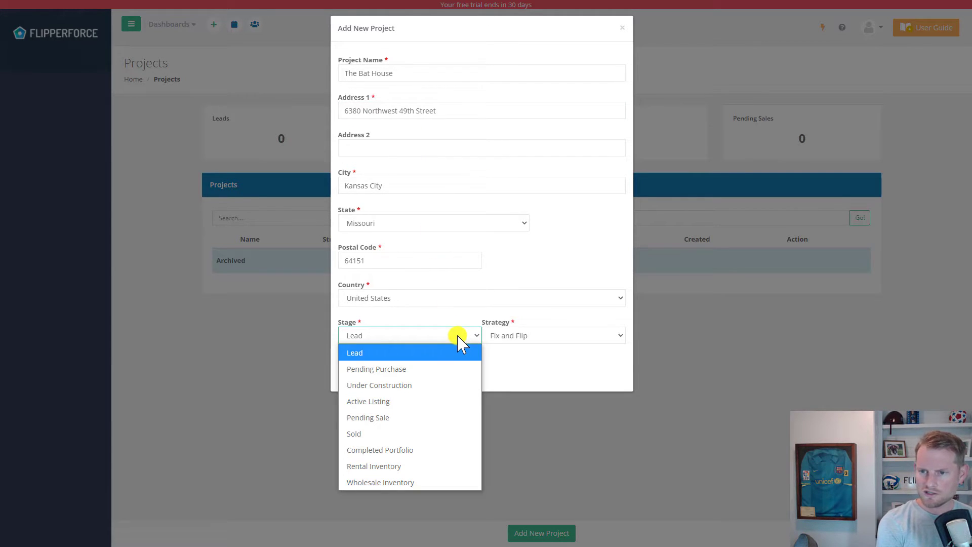
click(459, 367)
click(558, 338)
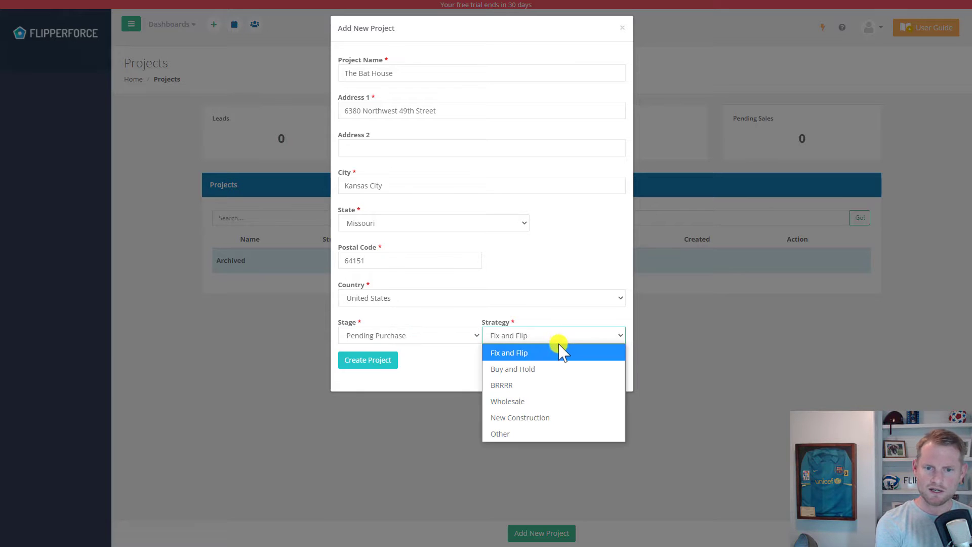
click(559, 349)
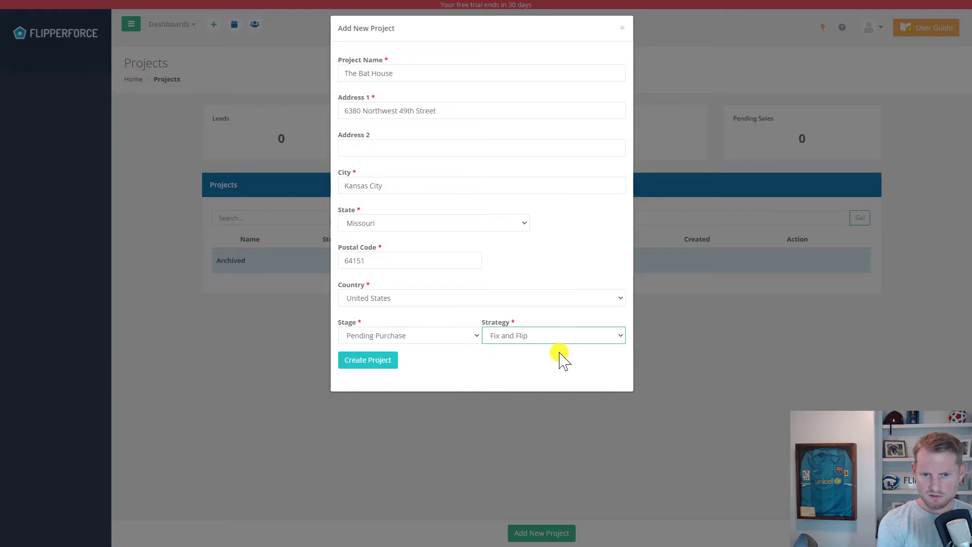
click(386, 365)
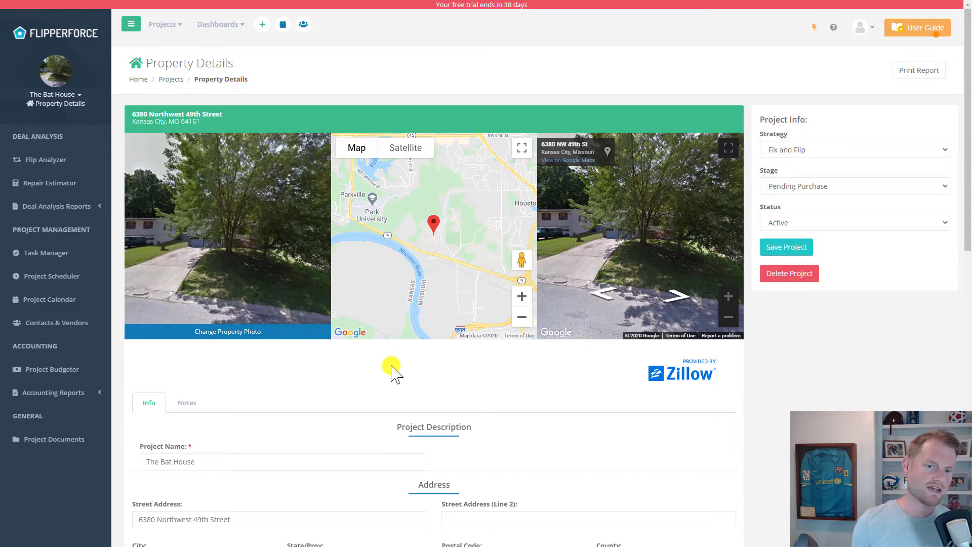
Scroll through The Bat House's Property Details fields
scroll(392, 370, down, 5)
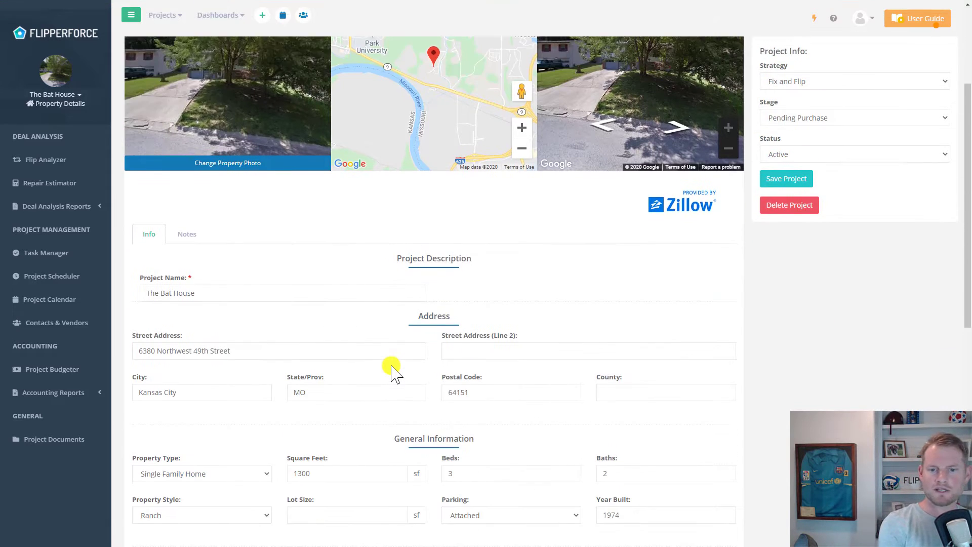
scroll(392, 370, down, 2)
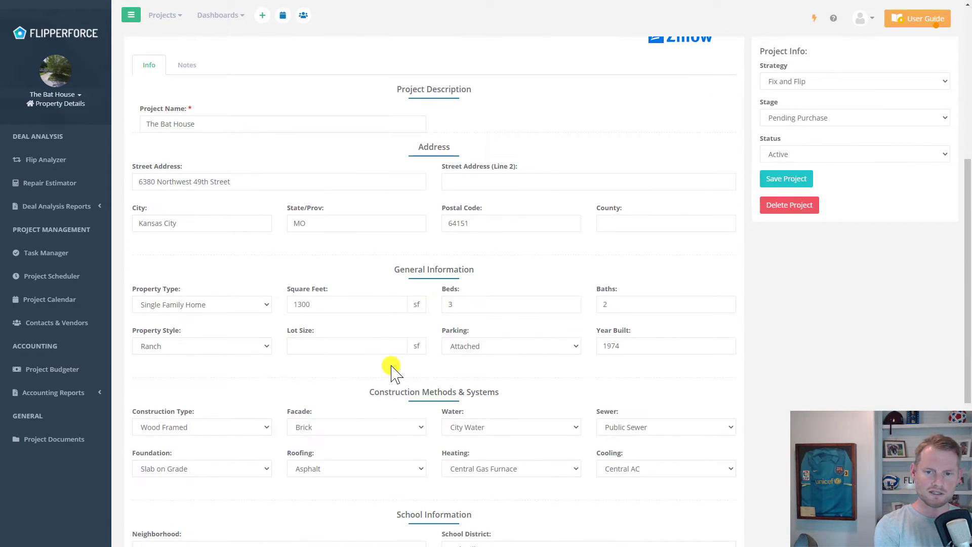
scroll(393, 370, down, 2)
scroll(393, 370, down, 4)
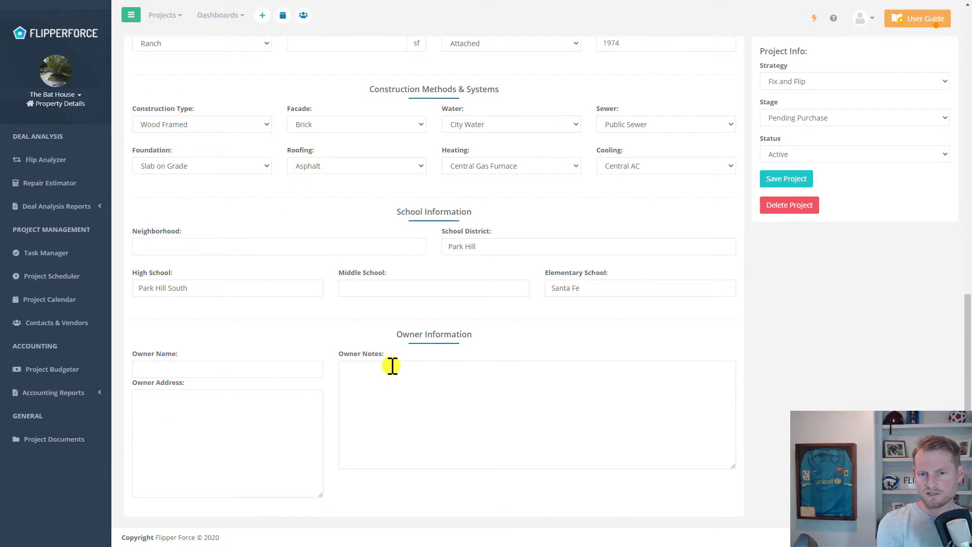
scroll(393, 366, up, 10)
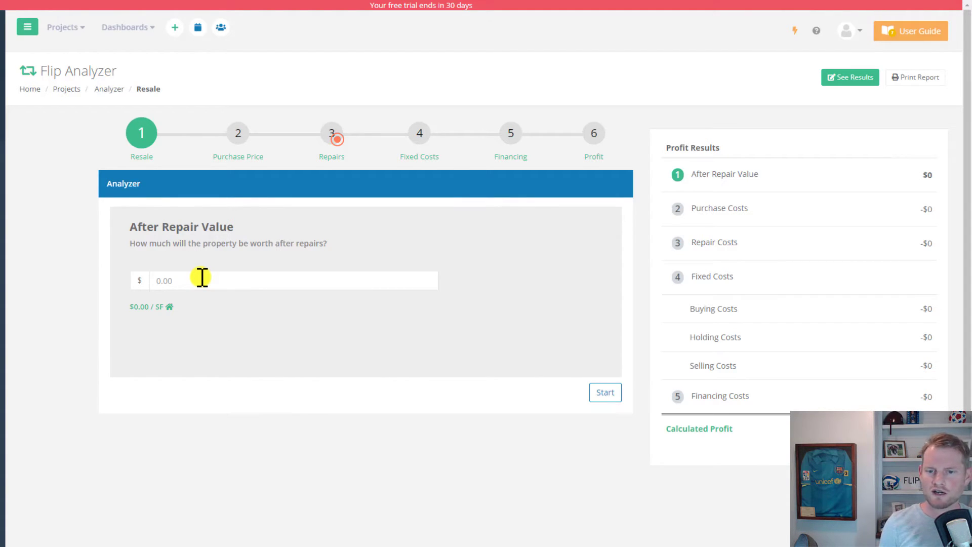
Enter a 200,000 after-repair value and a 60,000 purchase price
click(202, 278)
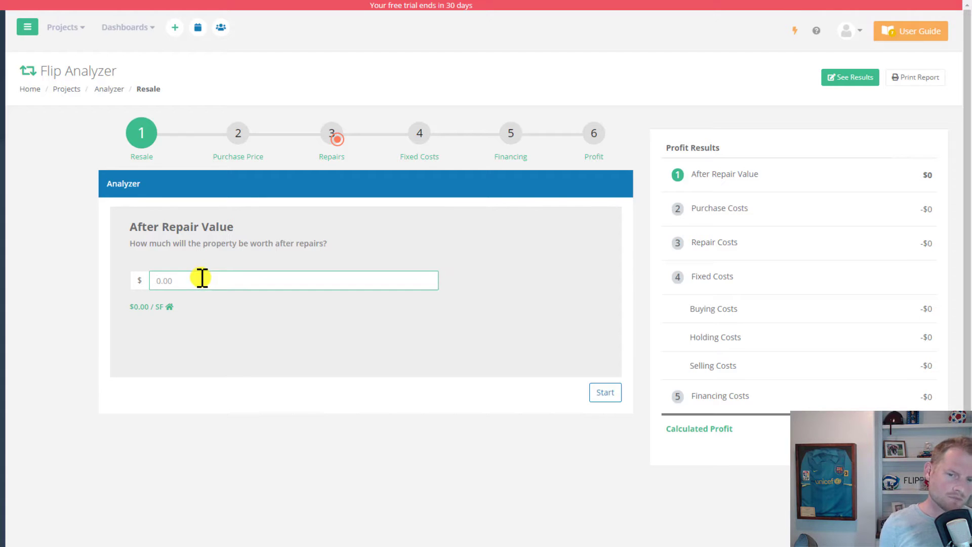
text(200,000)
click(602, 393)
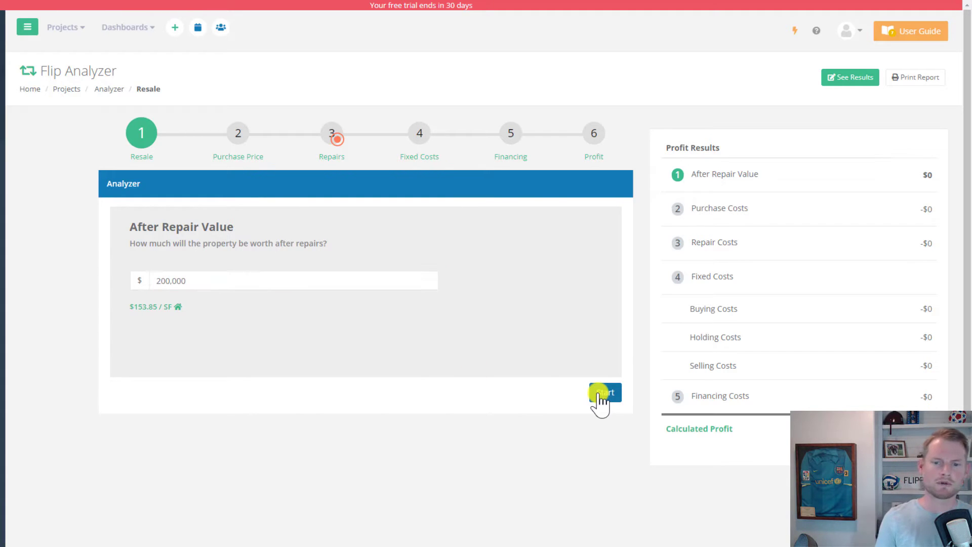
click(385, 279)
text(600000)
click(604, 394)
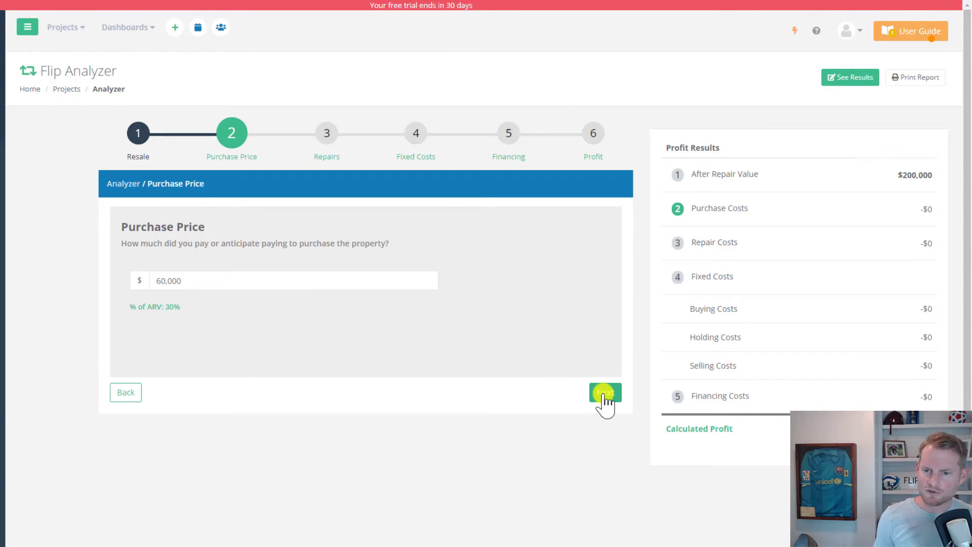
Estimate repairs at $35 per square foot
click(212, 284)
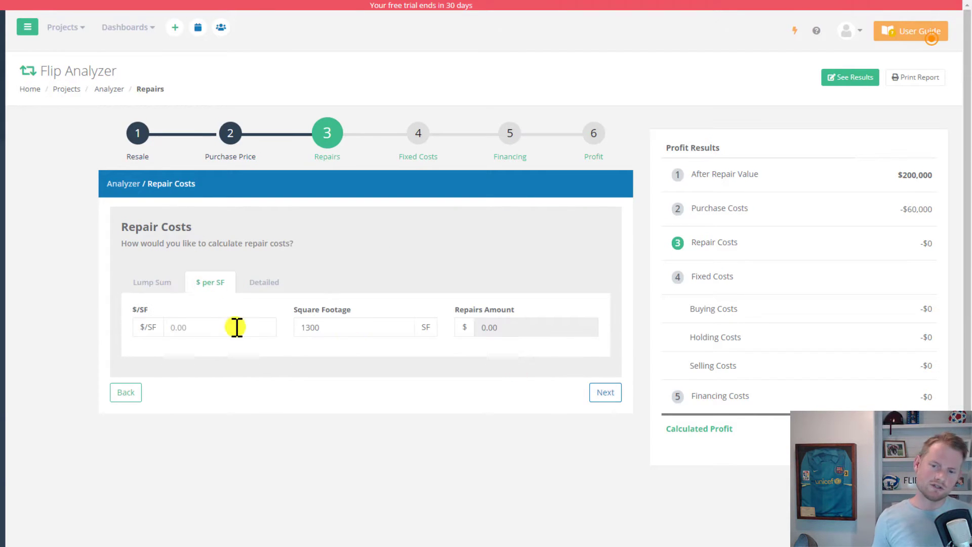
click(237, 327)
text(35)
click(610, 394)
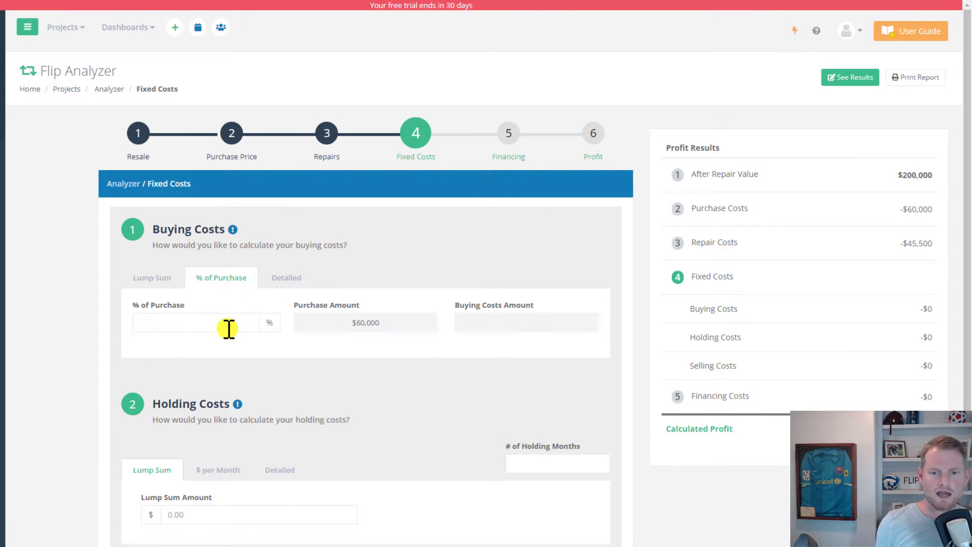
Set fixed costs: 2% buying, $750 monthly holding for 5 months, 8% selling
click(229, 330)
text(2)
scroll(234, 369, down, 2)
click(235, 374)
click(238, 420)
text(750)
click(543, 369)
text(5)
scroll(543, 369, down, 2)
click(217, 449)
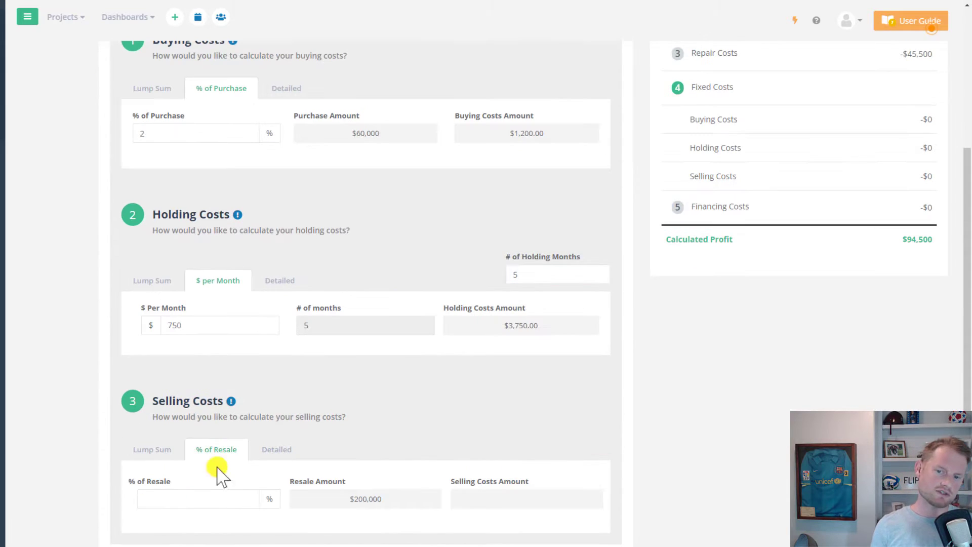
click(219, 499)
text(8)
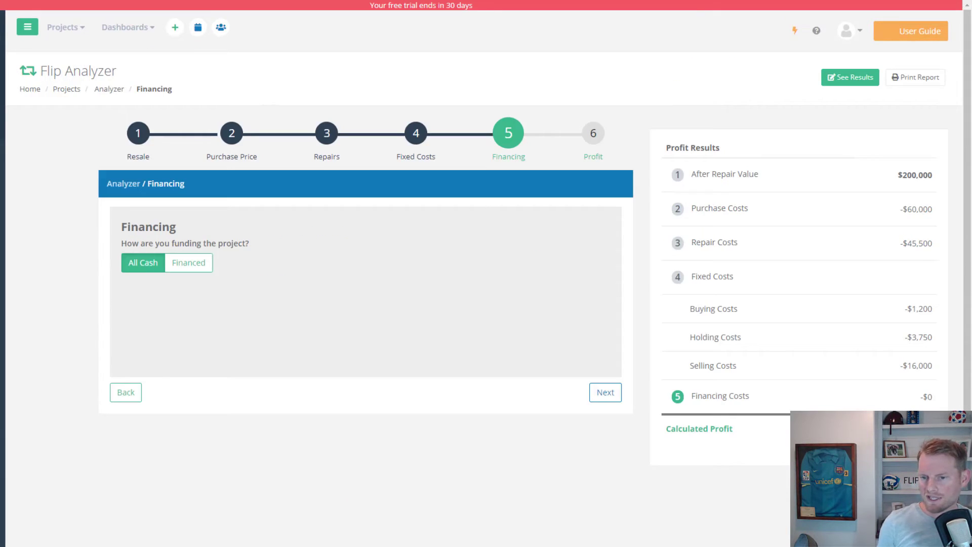
Keep all-cash financing, set desired profit to 15% of resale, and finish the analysis
click(606, 394)
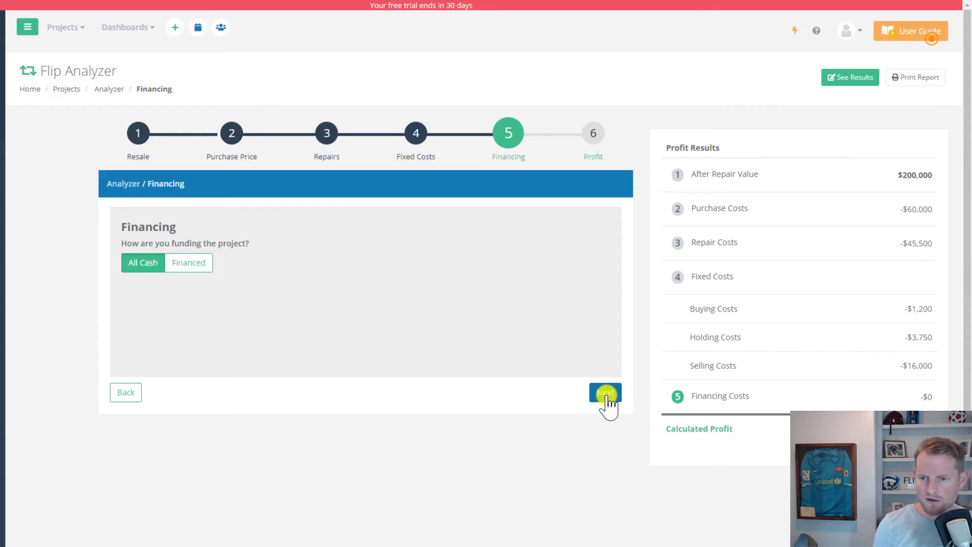
click(242, 335)
click(217, 373)
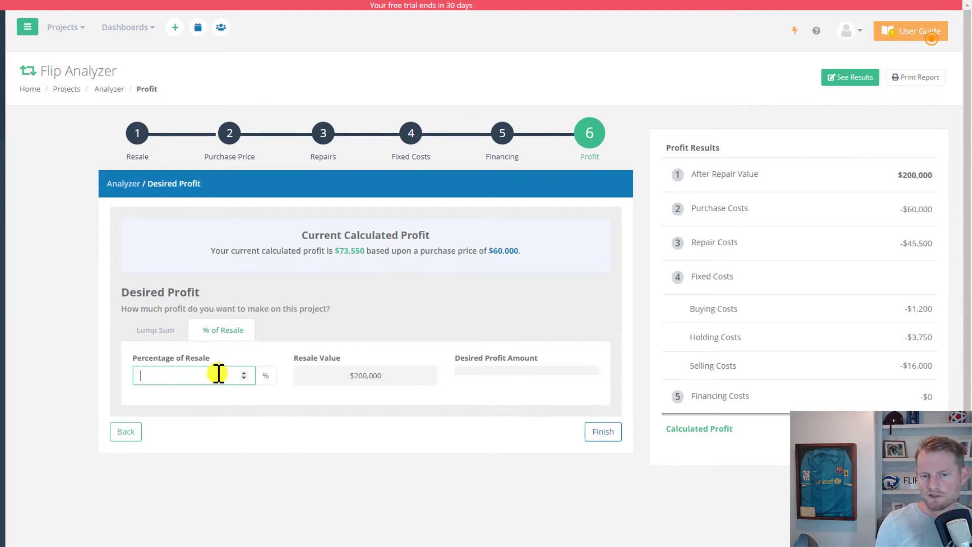
text(15)
click(604, 434)
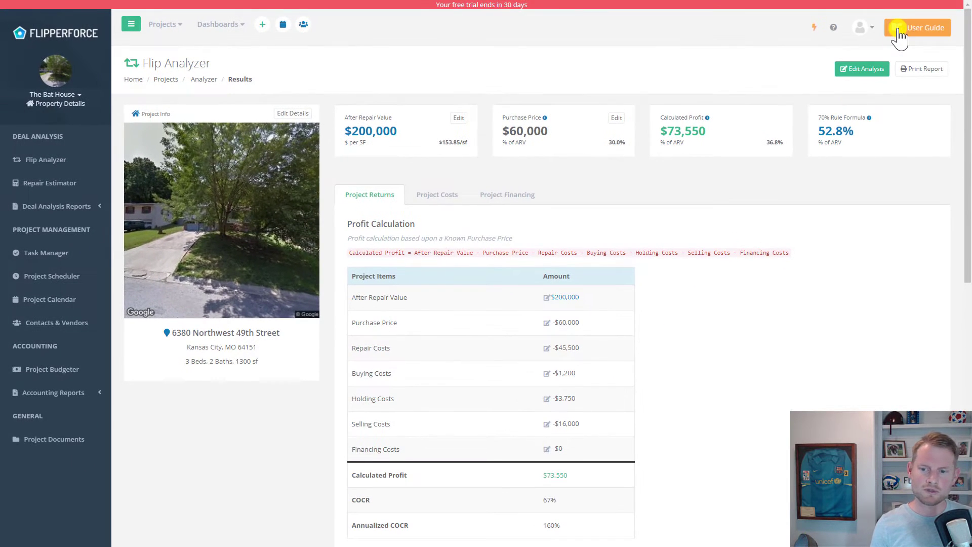
Open the 'How to Analyze a Flip' video case study from the User Guide list
click(900, 35)
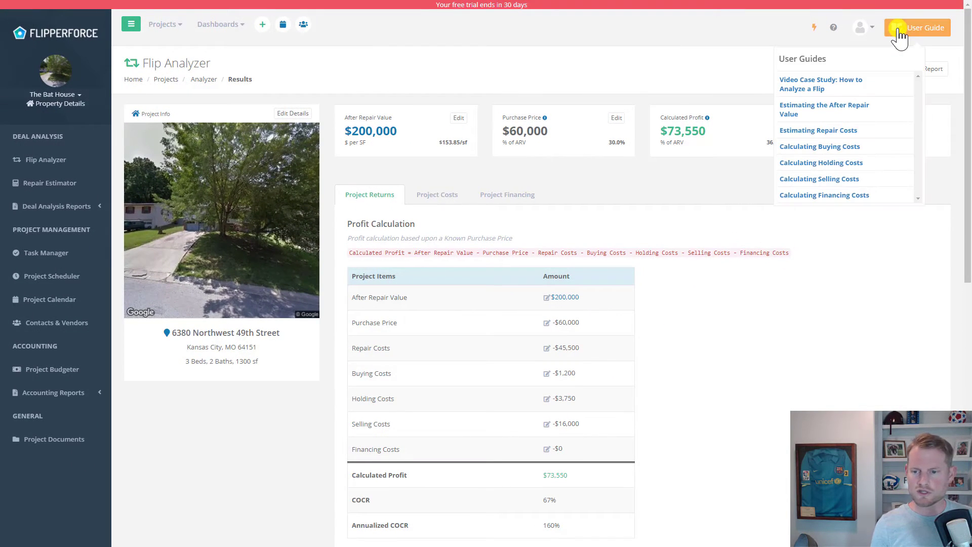
click(863, 86)
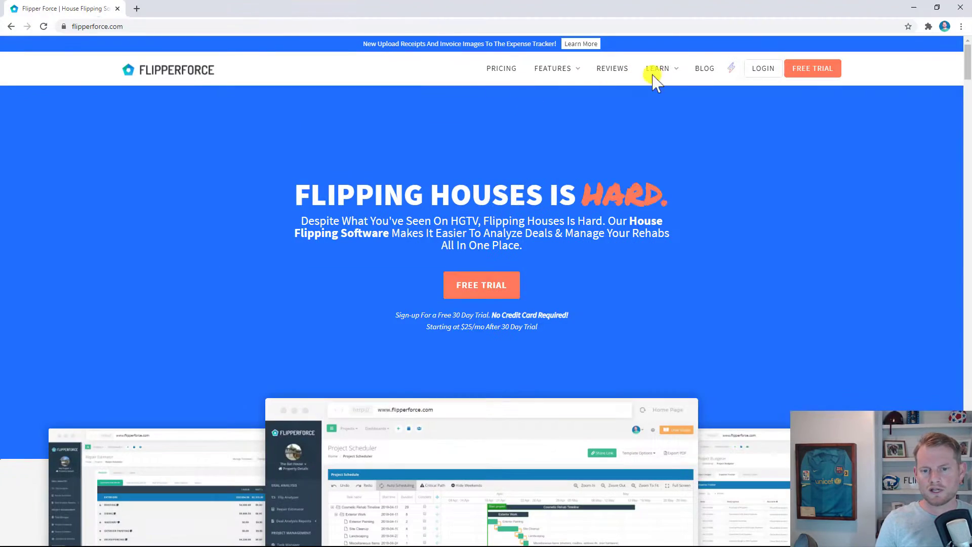
Go to the website's Software Tutorials and open the Flip Analyzer Tutorials page
mouse_move(652, 80)
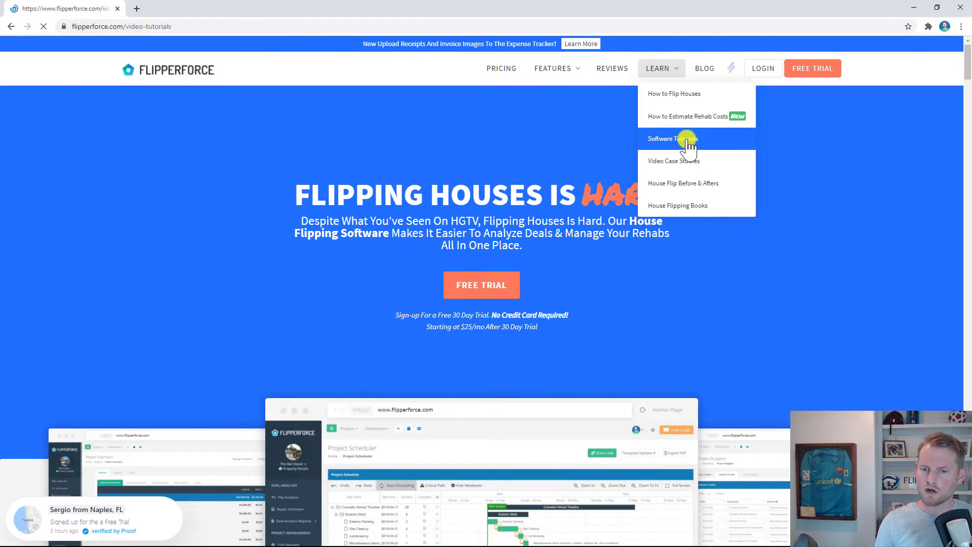
click(680, 122)
scroll(689, 147, down, 15)
click(455, 321)
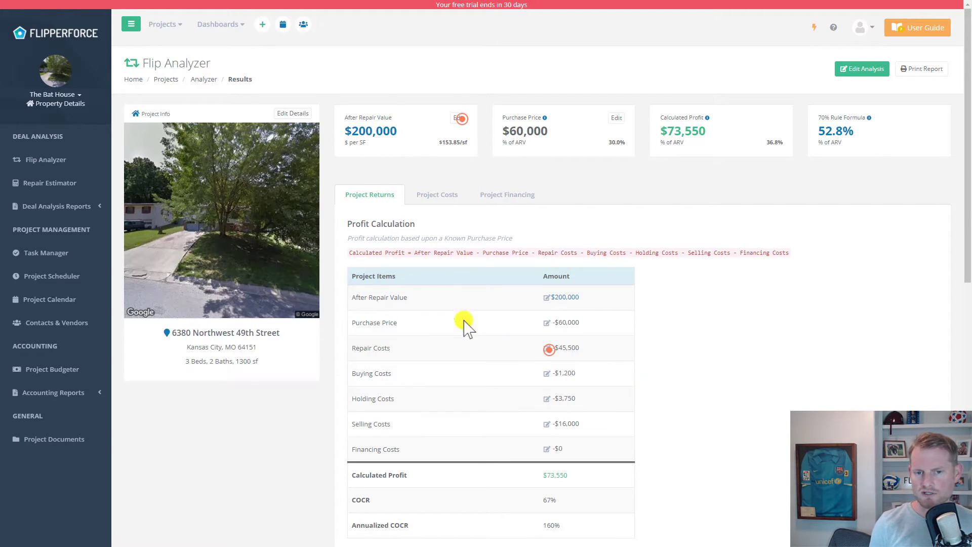
Open the Repair Estimator and select the FlipperForce - Rehab saved template
click(50, 183)
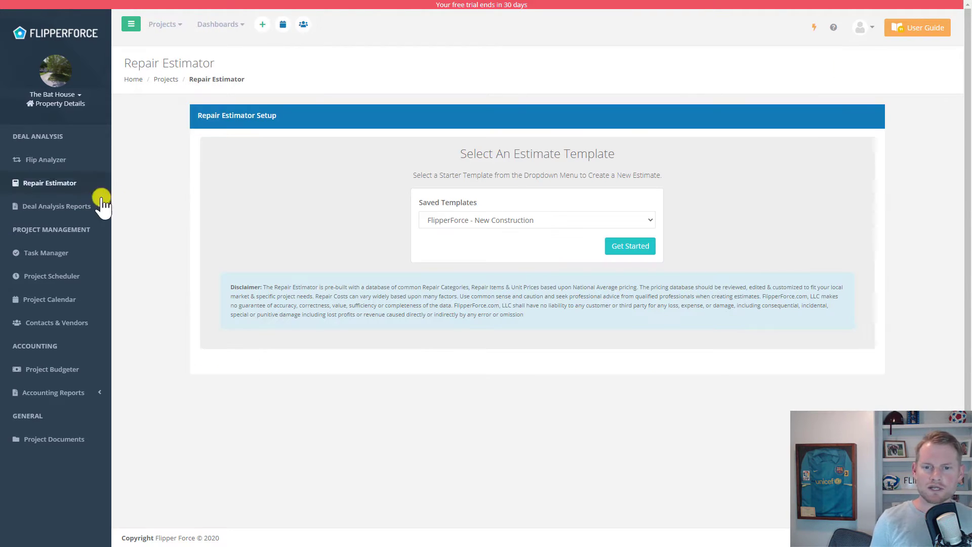
click(599, 219)
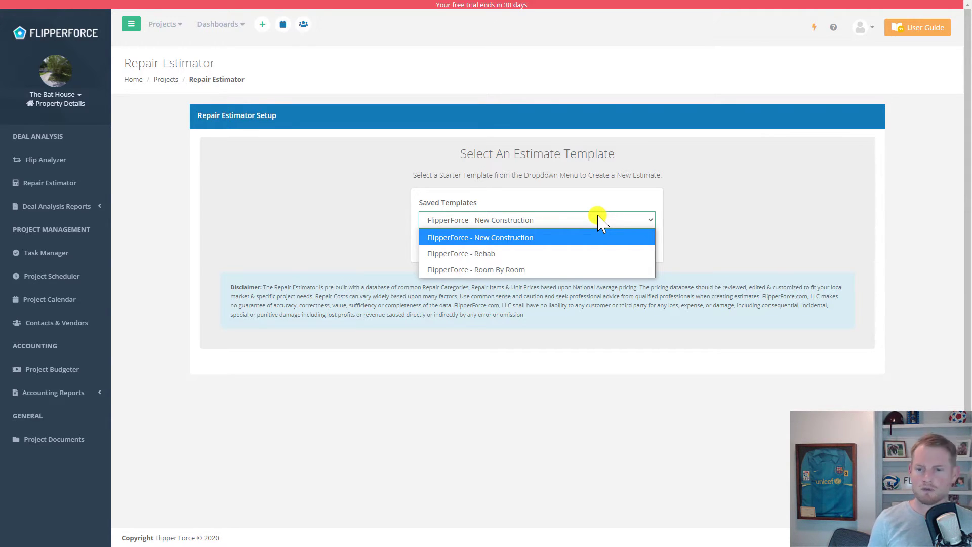
key(Down)
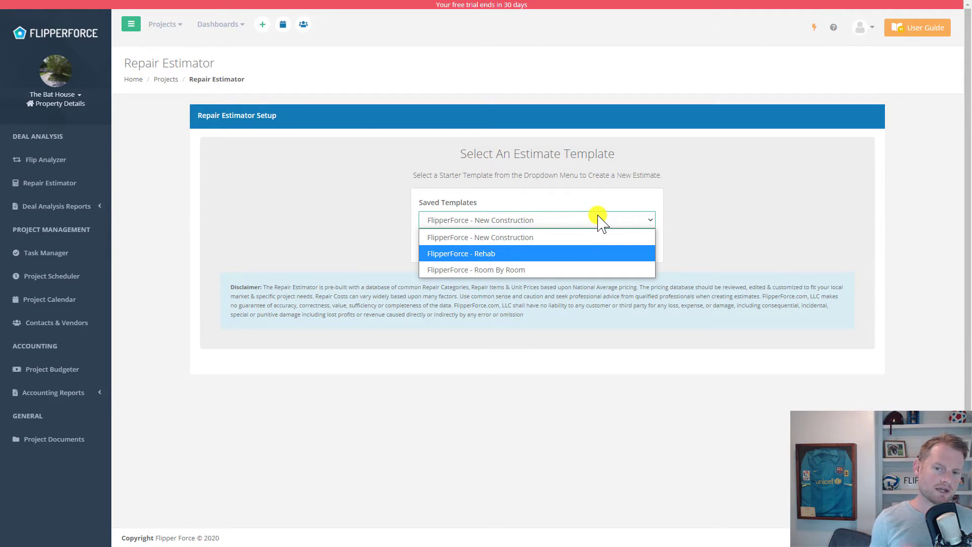
key(Down)
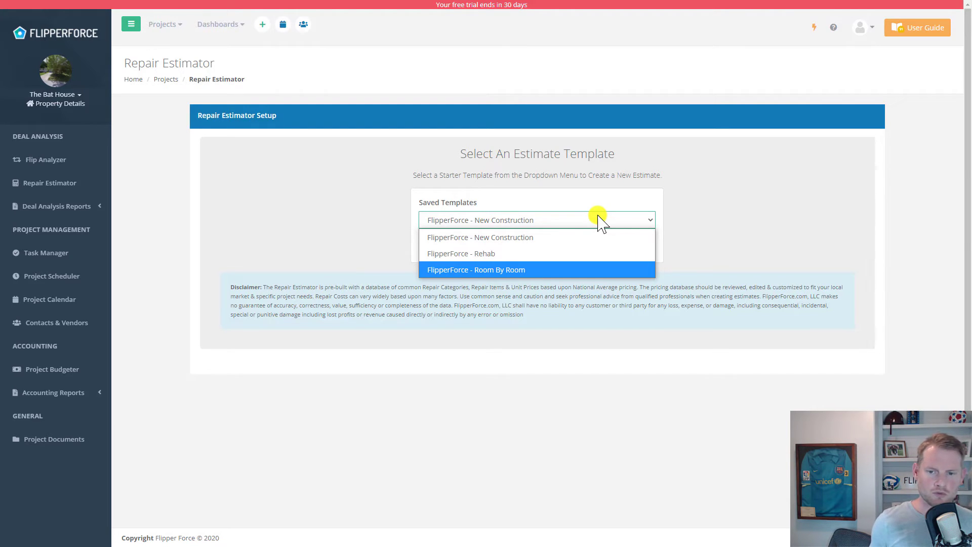
key(Up)
key(Up)
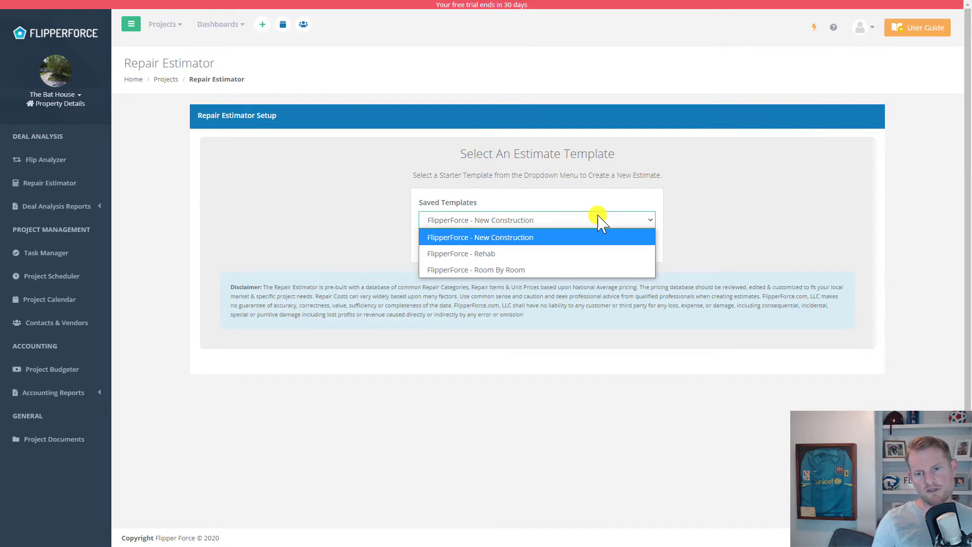
click(600, 253)
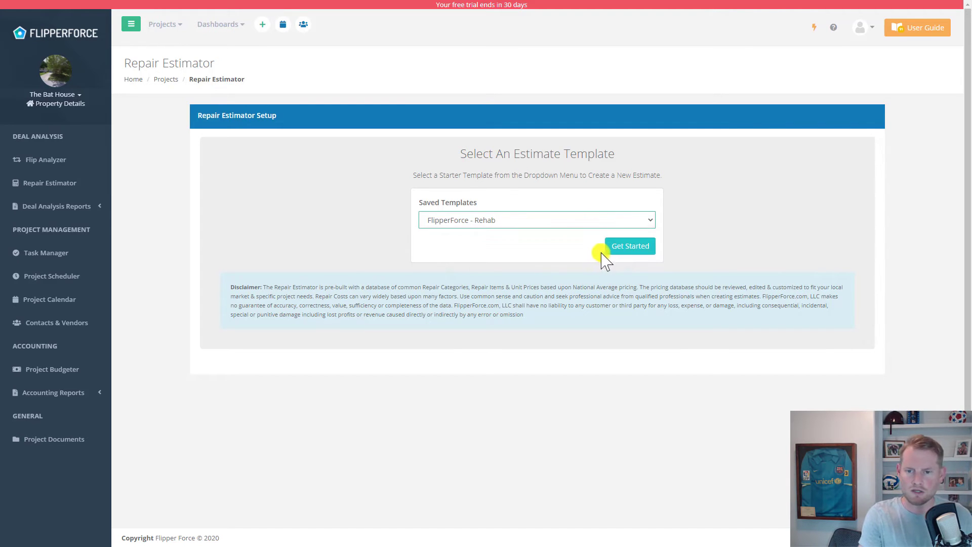
Create the estimate from the Rehab template, enter roofing quantity 20, and fill in windows
click(614, 249)
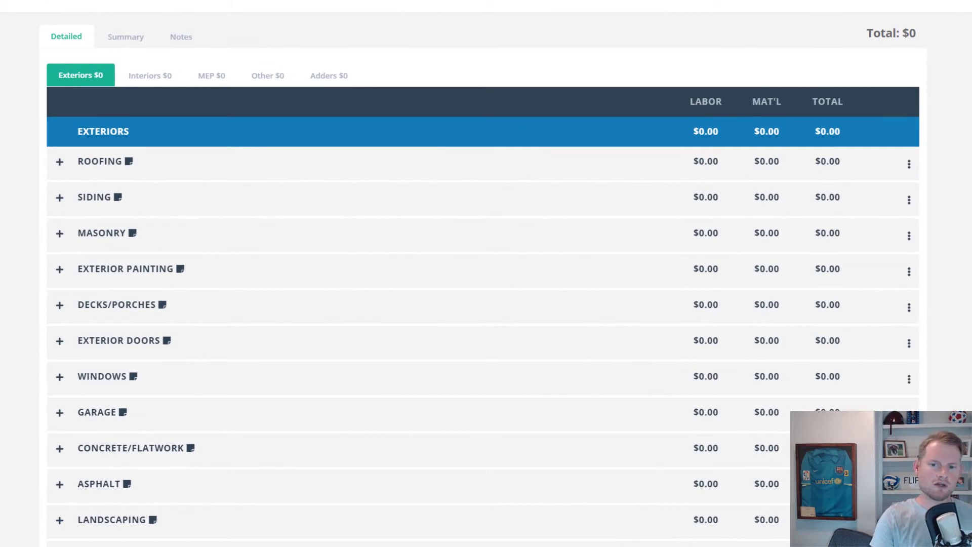
click(59, 161)
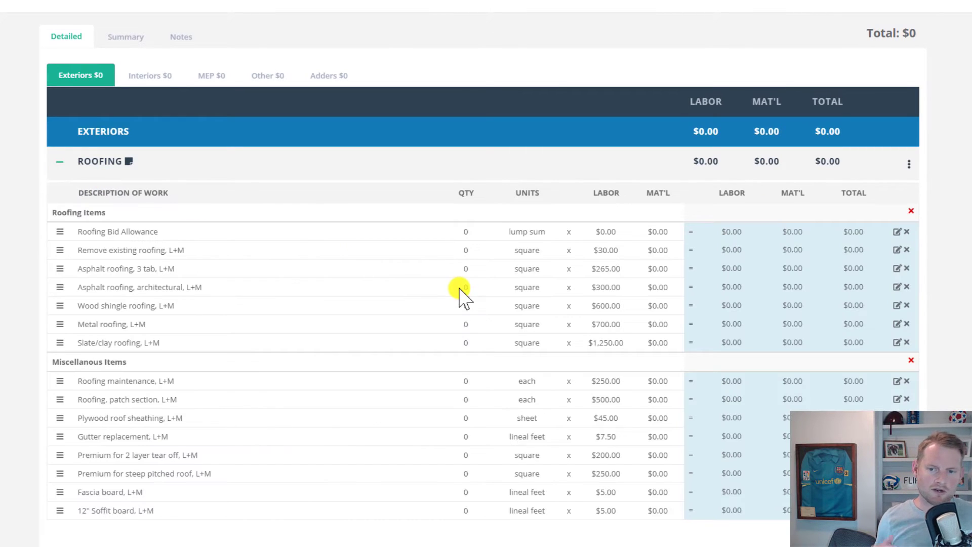
text(20)
click(59, 161)
click(59, 278)
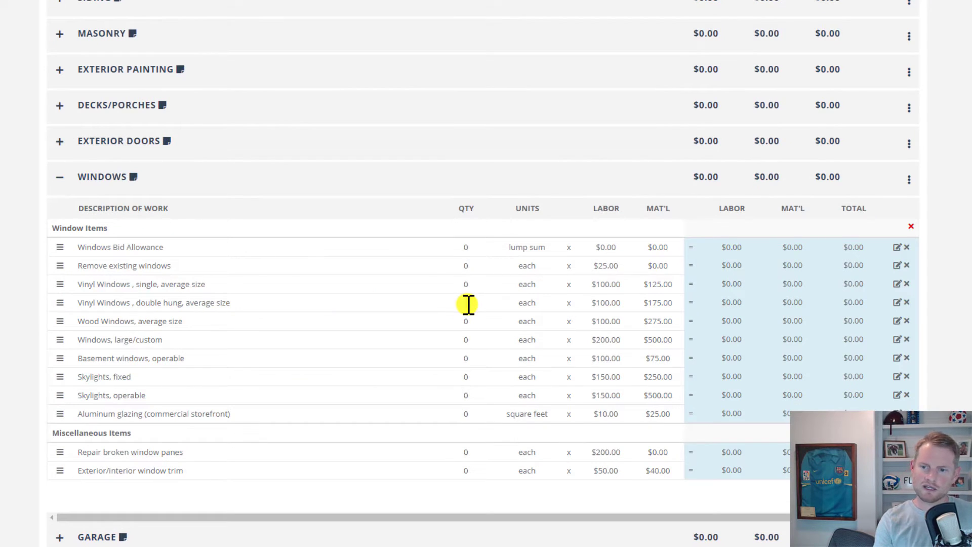
click(59, 177)
Set exterior doors: demolish 1, steel entry doors 3, French patio door 1, hardware 4
click(60, 140)
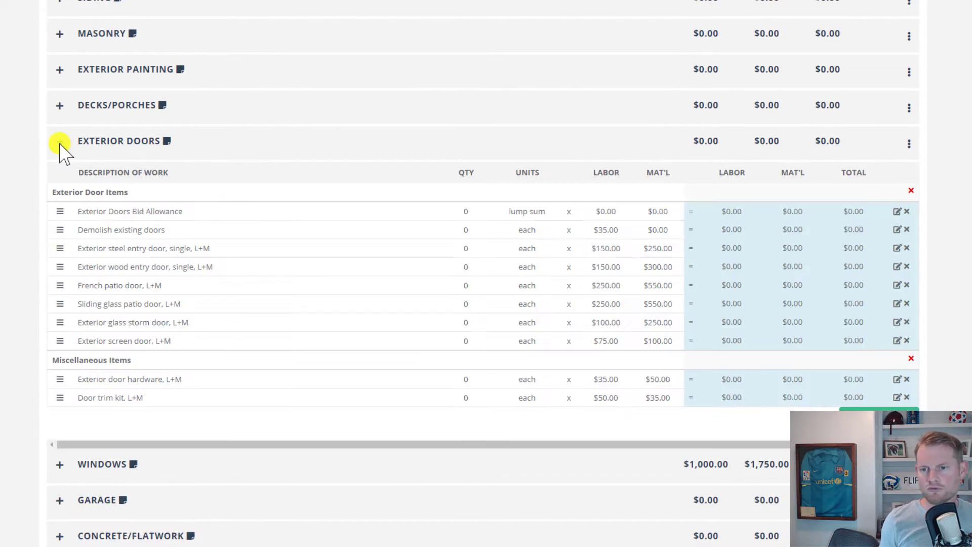
click(467, 229)
text(1)
click(466, 248)
text(3)
click(466, 285)
text(1)
click(466, 380)
text(4)
click(59, 141)
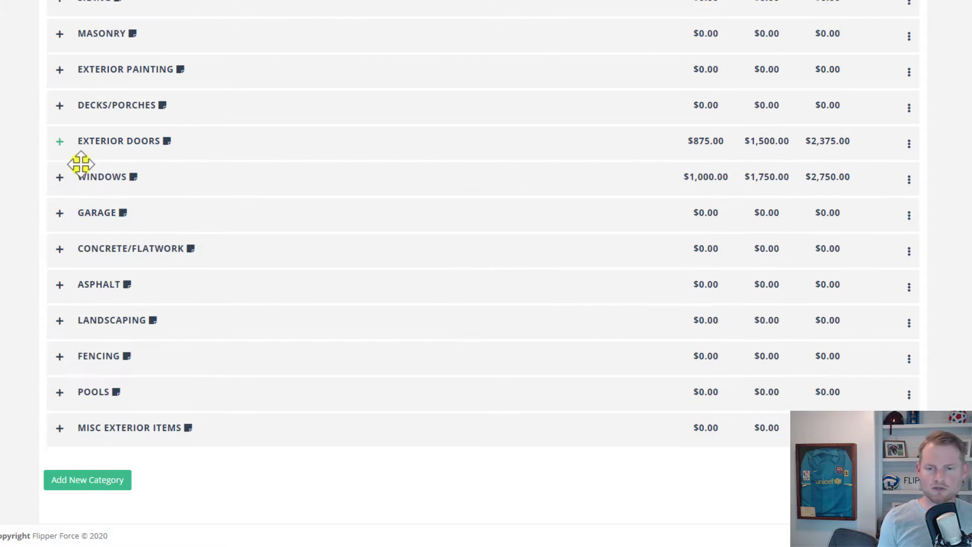
Set landscaping clean-up quantity to 1
click(59, 320)
scroll(464, 289, down, 2)
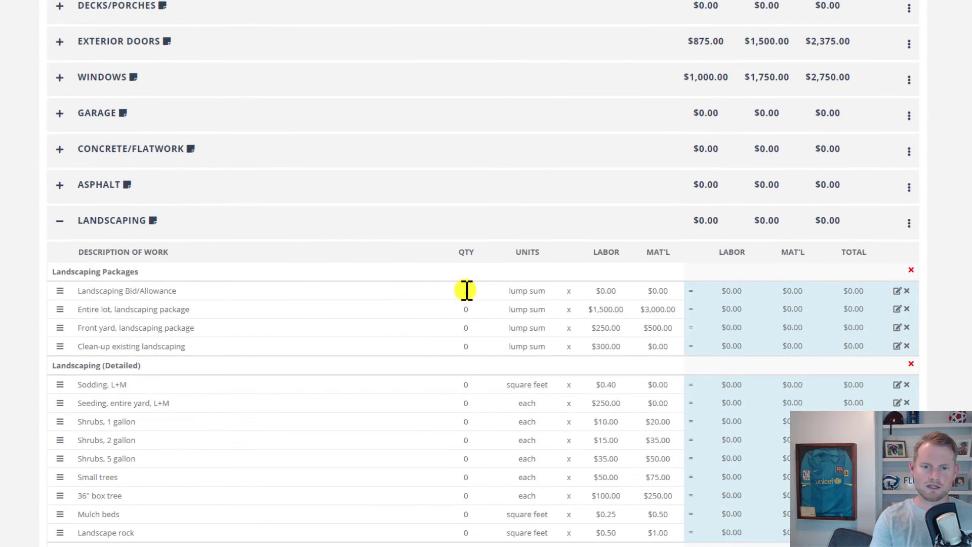
click(466, 346)
text(1)
click(60, 221)
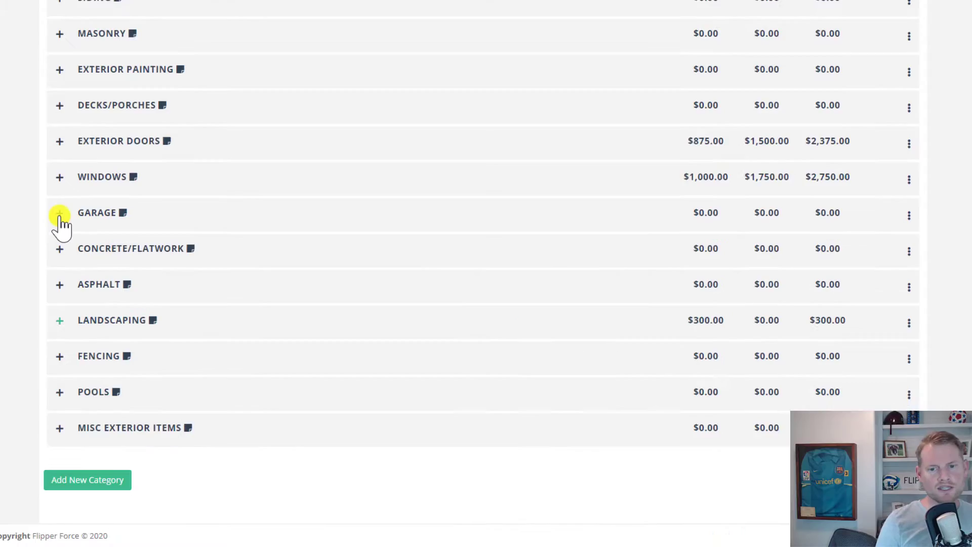
scroll(172, 74, up, 5)
In Interiors, enter 80 demolition hours and 1 economy kitchen package
click(173, 73)
click(60, 161)
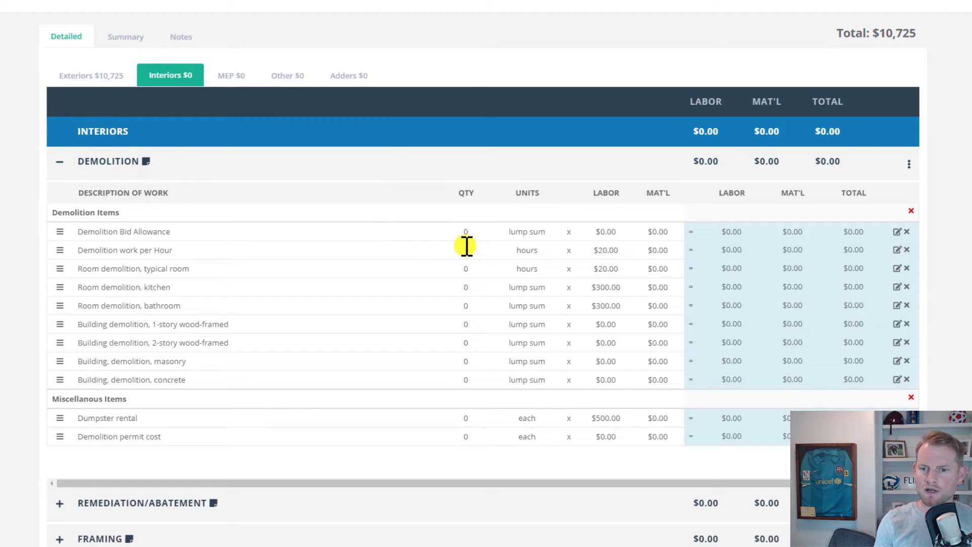
click(458, 245)
text(80)
click(59, 161)
scroll(61, 251, down, 2)
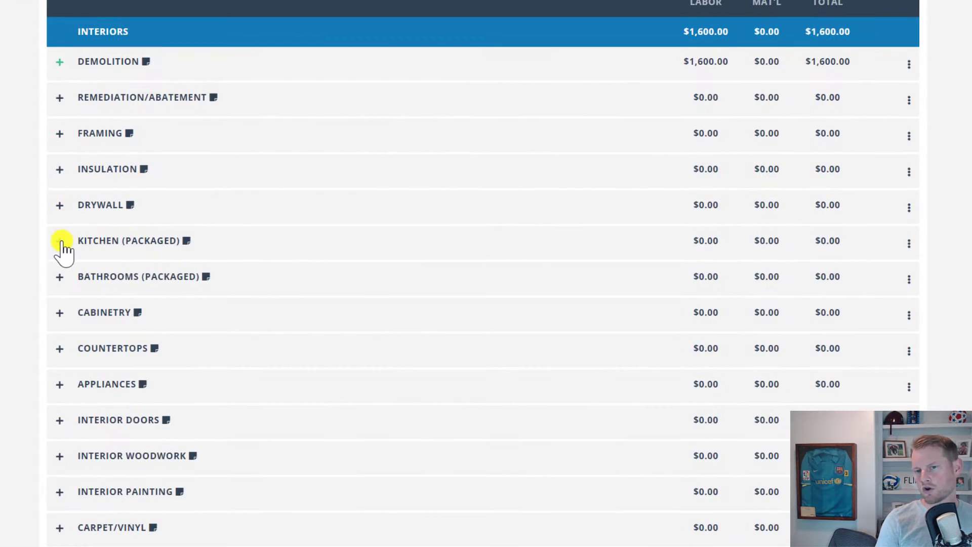
click(59, 241)
click(466, 311)
text(1)
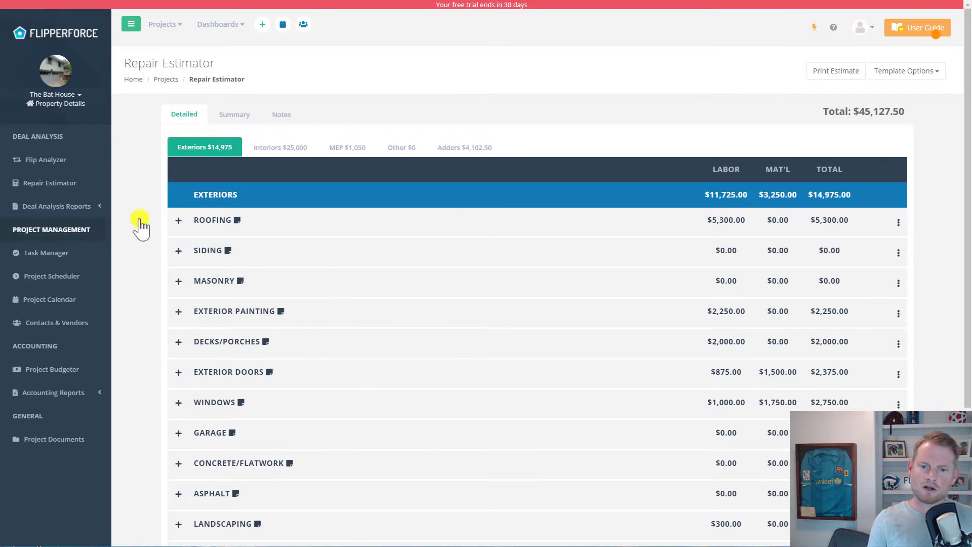
Open the Investment Packet Builder under Deal Analysis Reports and scroll through it
click(100, 207)
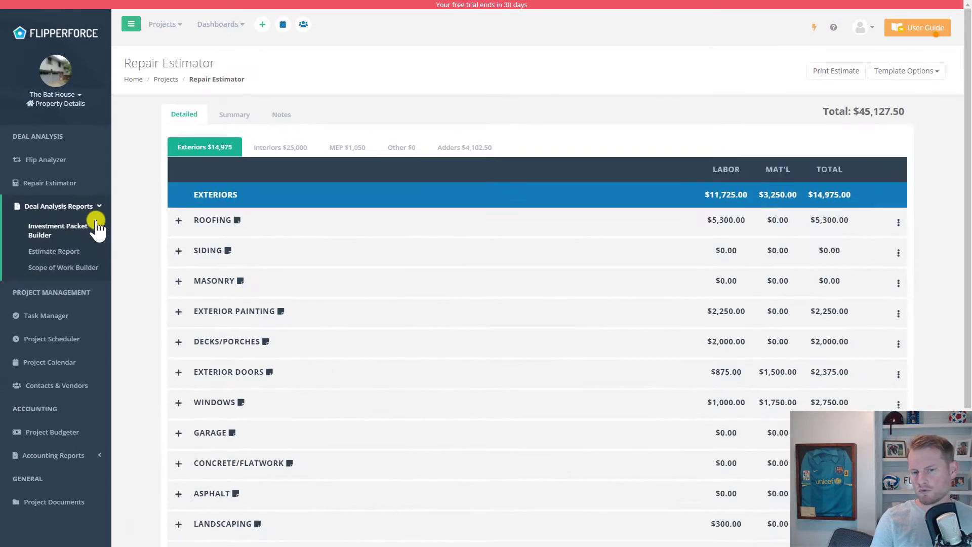
click(181, 232)
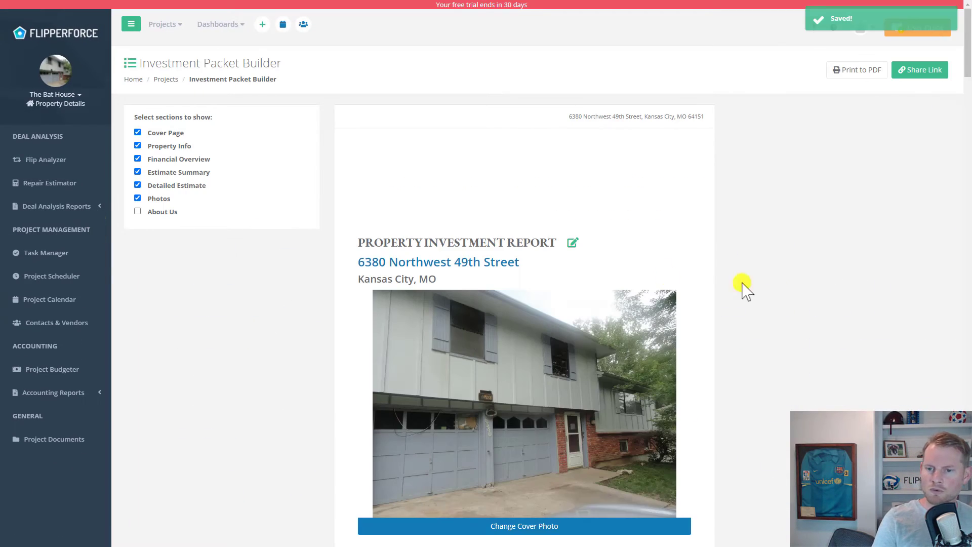
scroll(780, 294, down, 20)
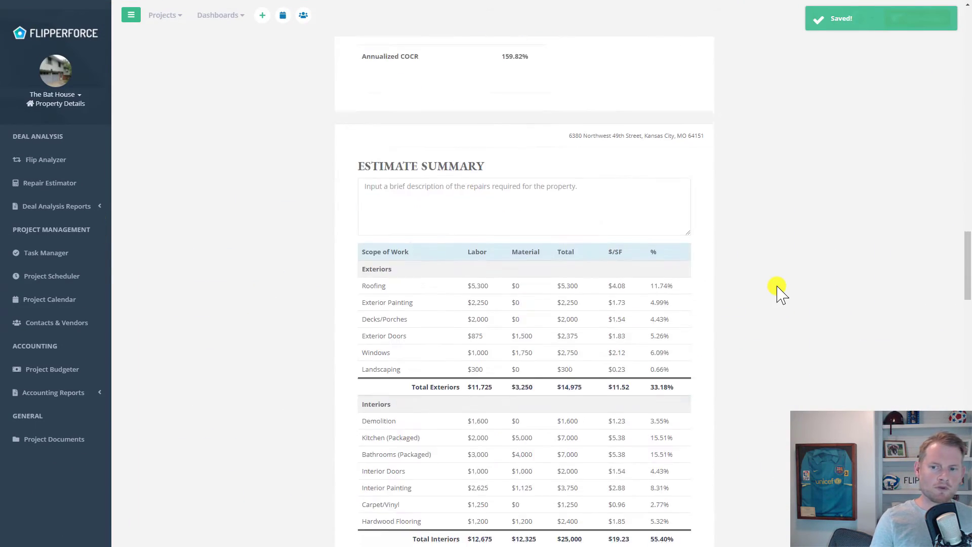
scroll(780, 294, down, 15)
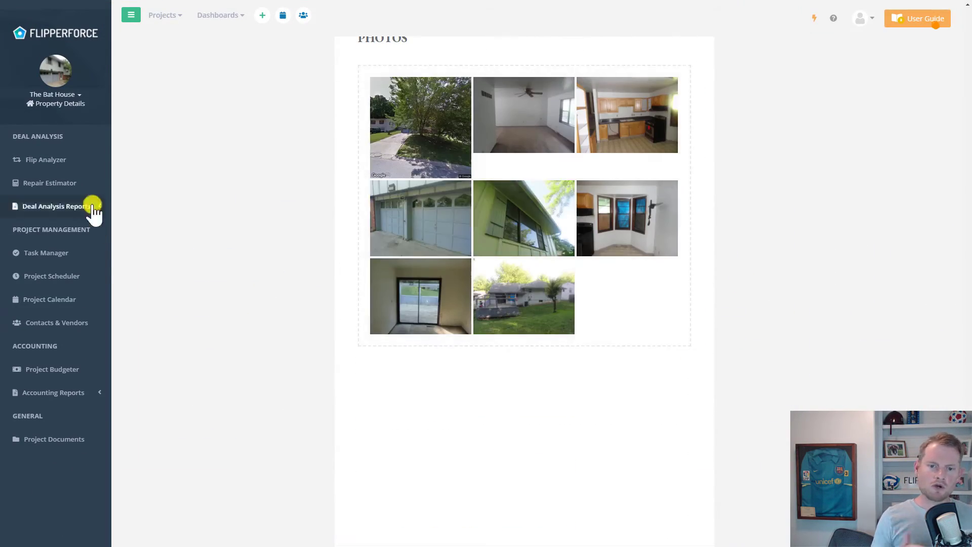
Switch to the Estimate Report and scroll through its line items
click(94, 206)
click(77, 250)
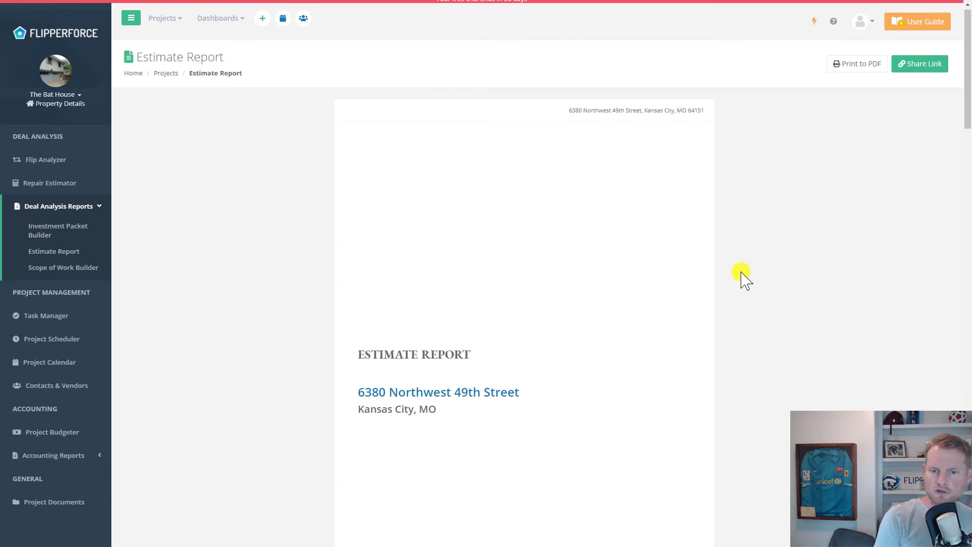
scroll(740, 278, down, 15)
scroll(741, 278, down, 5)
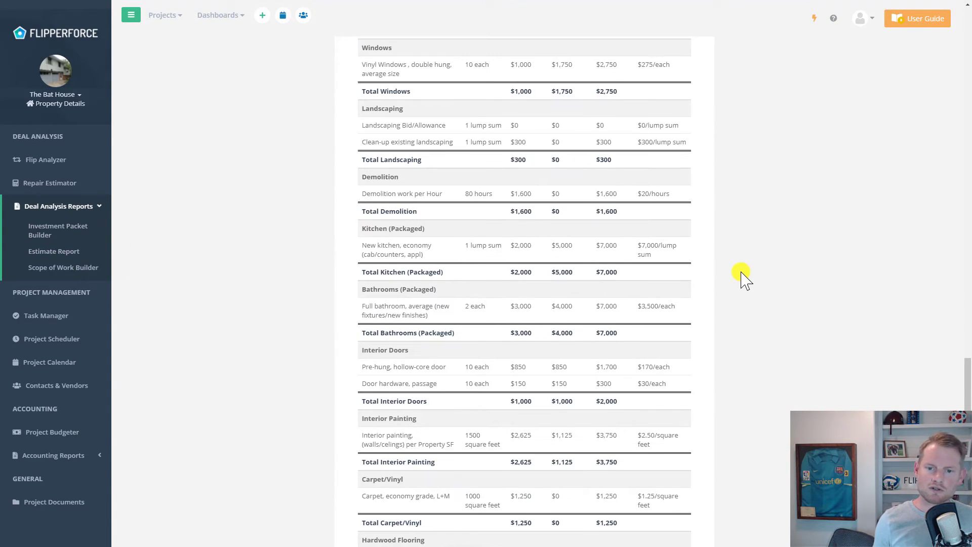
Open the Scope of Work Builder and scroll down to the Exterior Doors section
click(81, 270)
scroll(880, 232, down, 20)
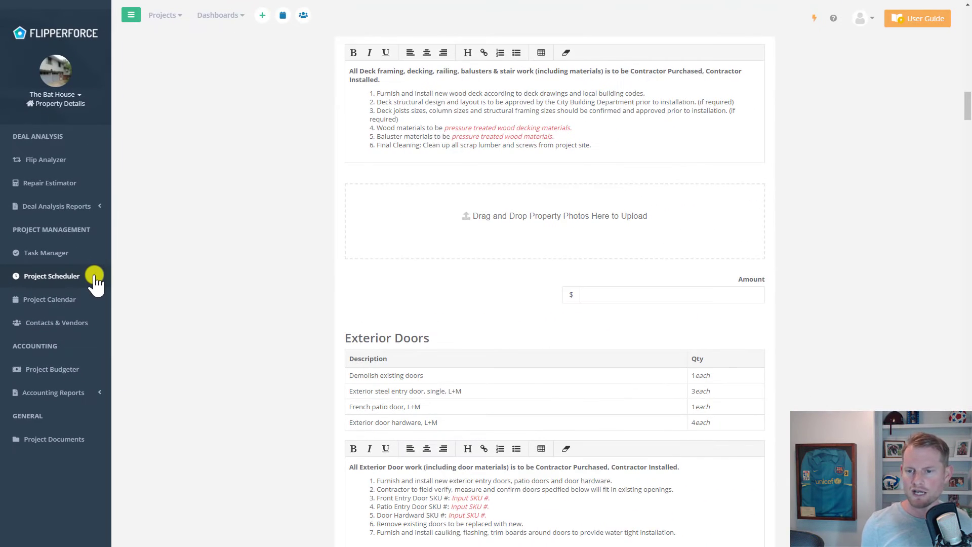
Open the Project Scheduler and scroll to the starter templates, keeping the 09/25/2020 start date
click(207, 158)
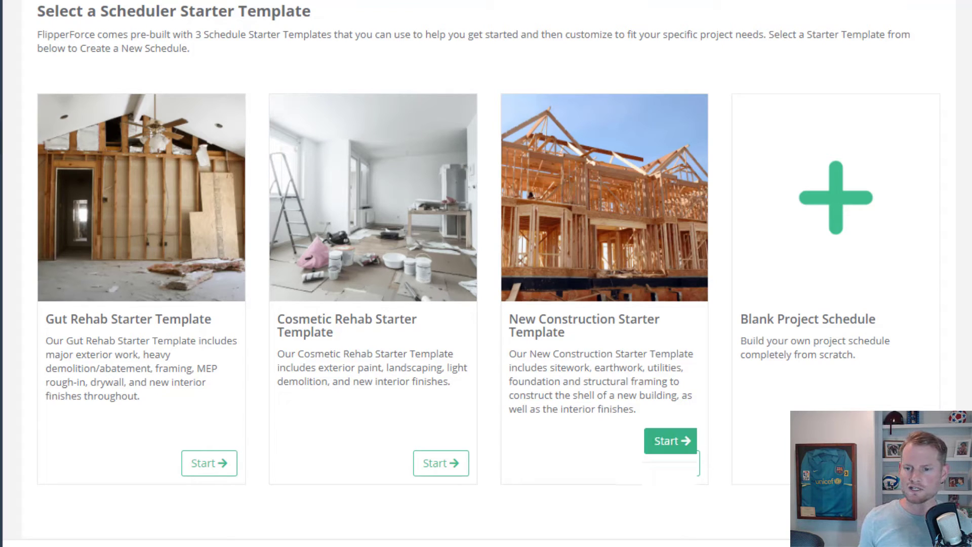
scroll(497, 159, down, 1)
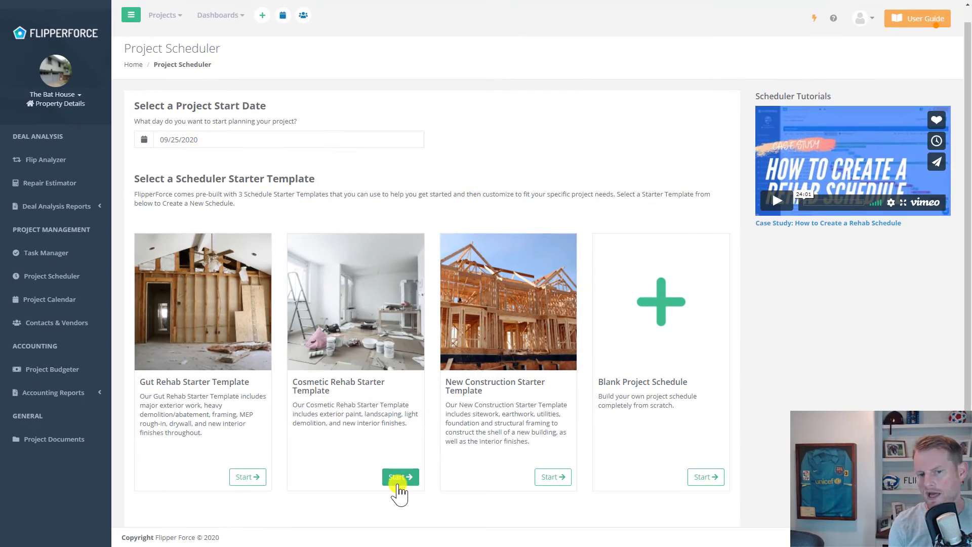
Build the Cosmetic Rehab schedule, stretch Exterior Painting to 5 days, and enable Auto Scheduling
click(399, 485)
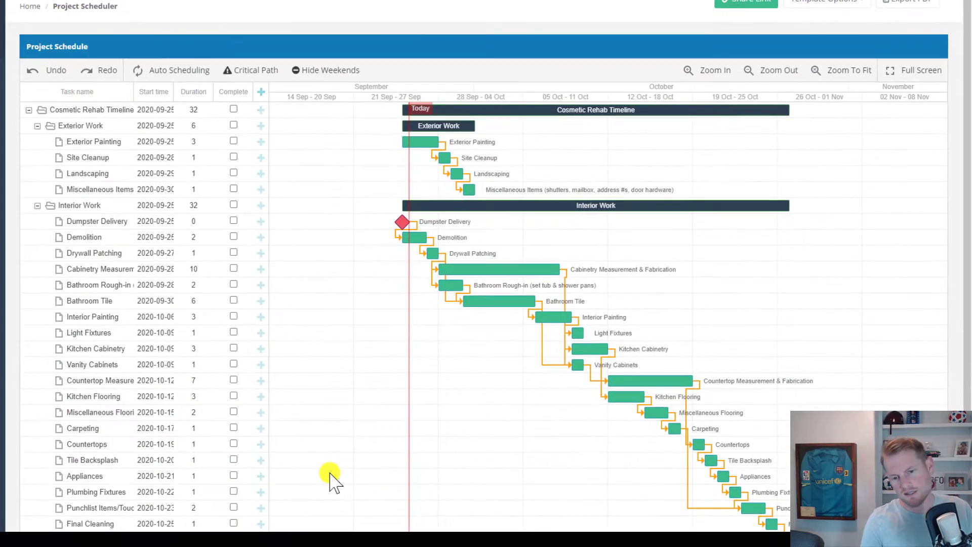
drag(439, 141, 458, 142)
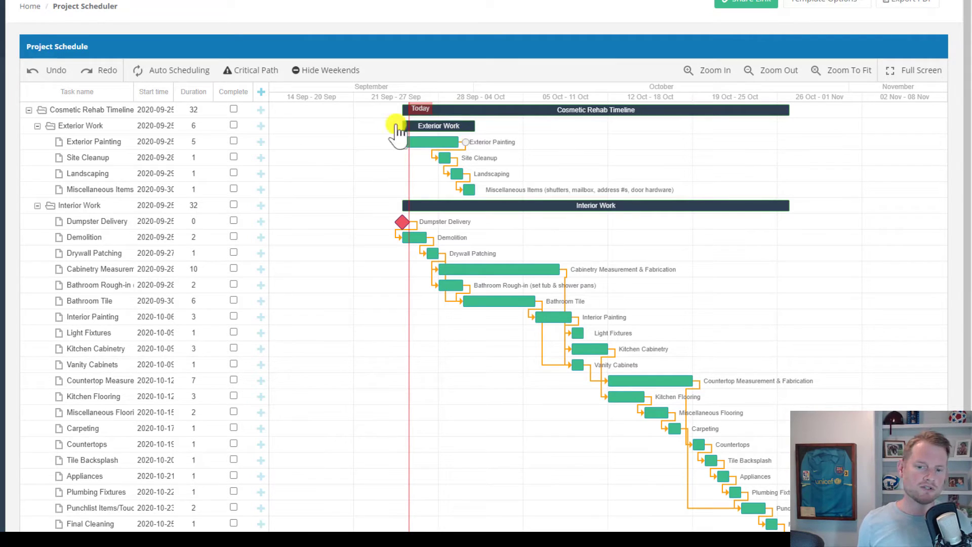
click(184, 76)
click(262, 72)
click(262, 72)
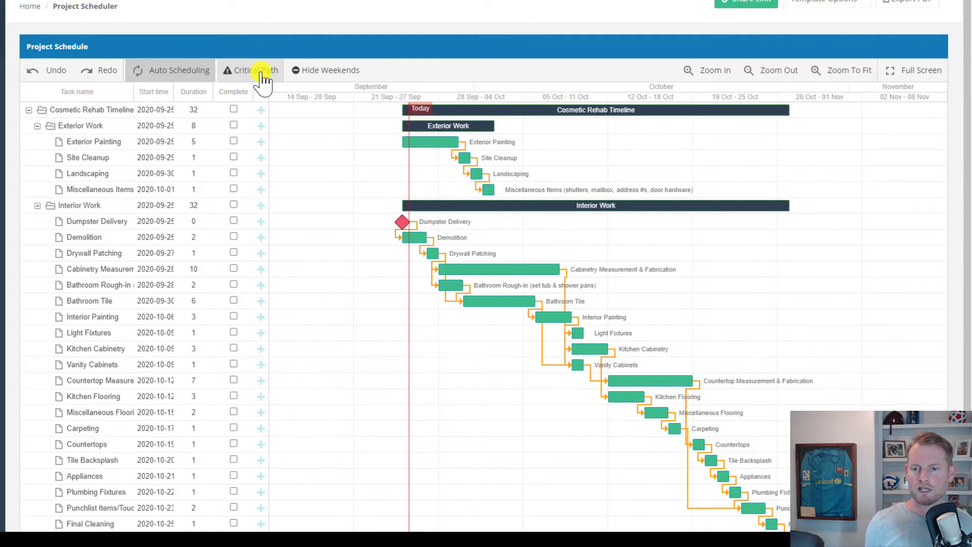
Extend Demolition from 2 to 4 days so the timeline spans 34 days
drag(427, 238, 455, 236)
scroll(452, 275, down, 1)
scroll(454, 280, up, 1)
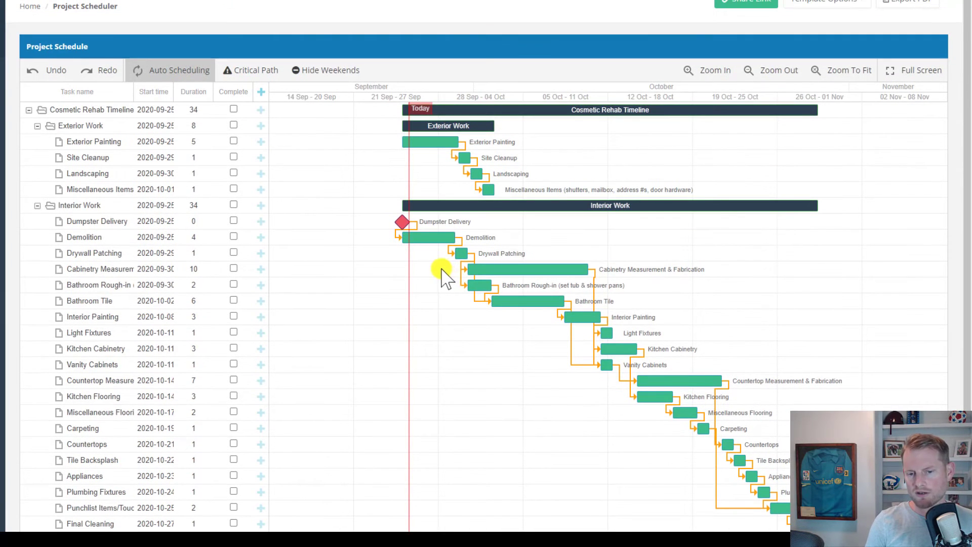
scroll(445, 272, up, 2)
Open and close the schedule-creation case study video from the User Guide
click(887, 35)
click(835, 293)
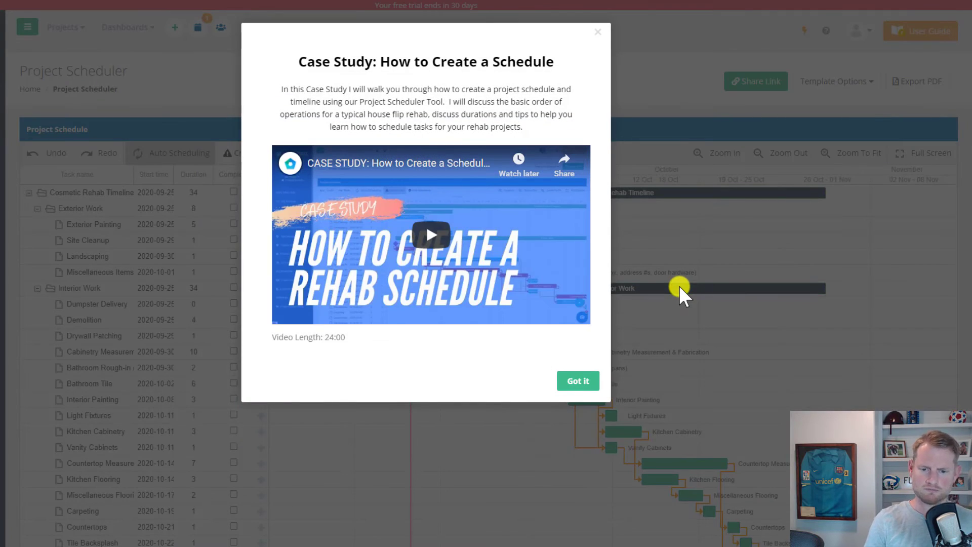
click(598, 32)
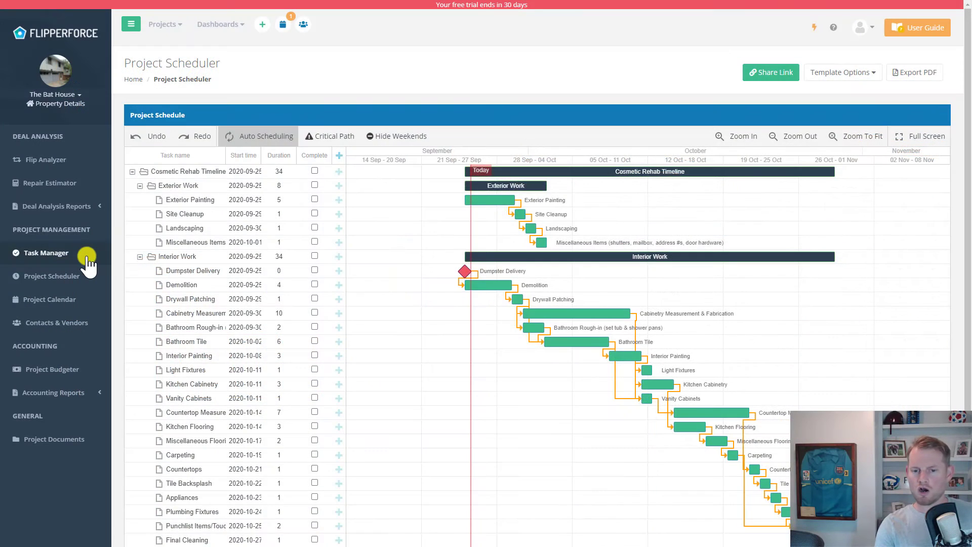
In Task Manager, start a new task list and browse the Pre-Built Task Templates by rehab phase
click(87, 261)
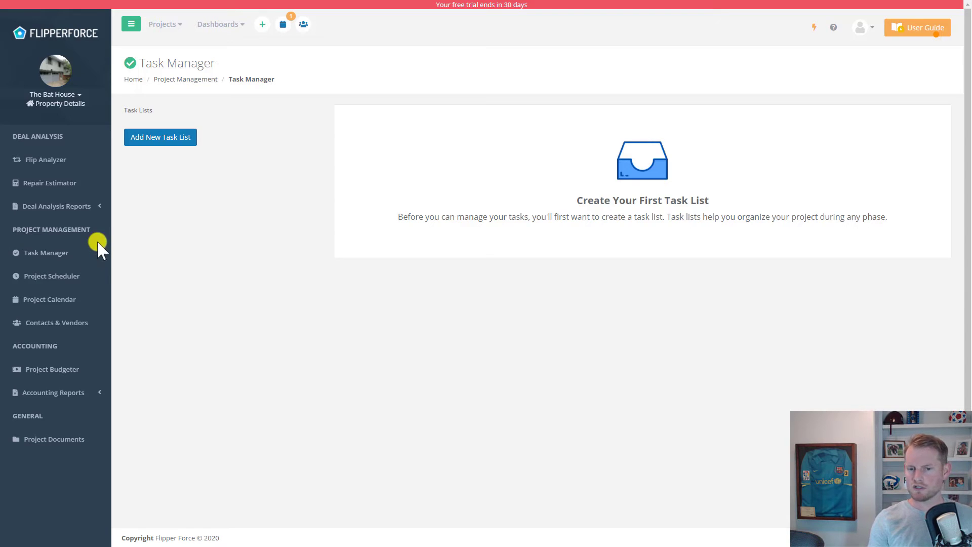
click(178, 135)
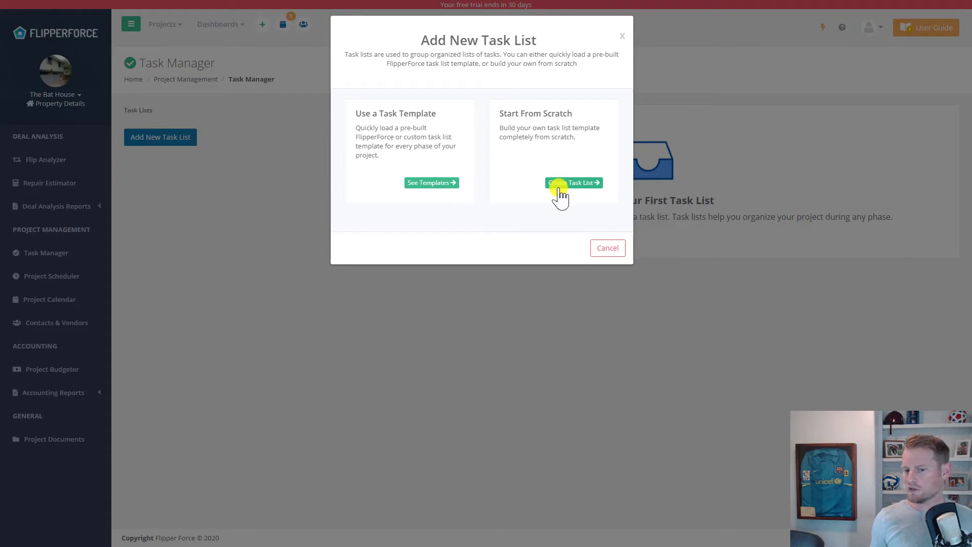
click(447, 186)
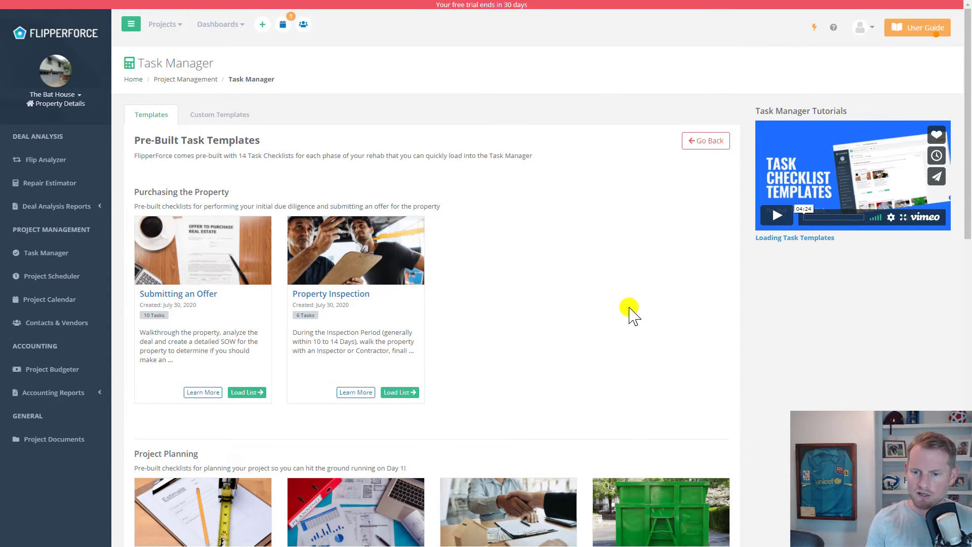
scroll(630, 309, down, 7)
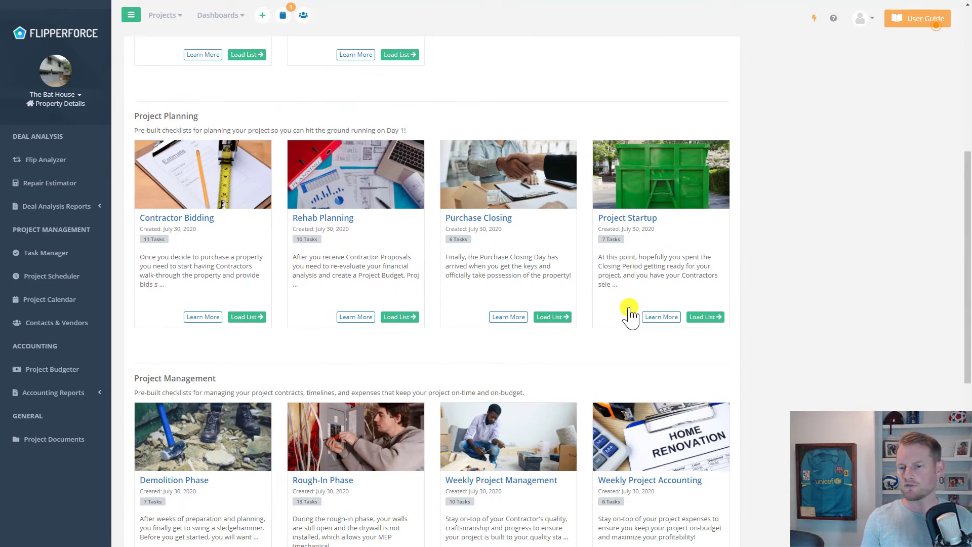
scroll(630, 311, down, 7)
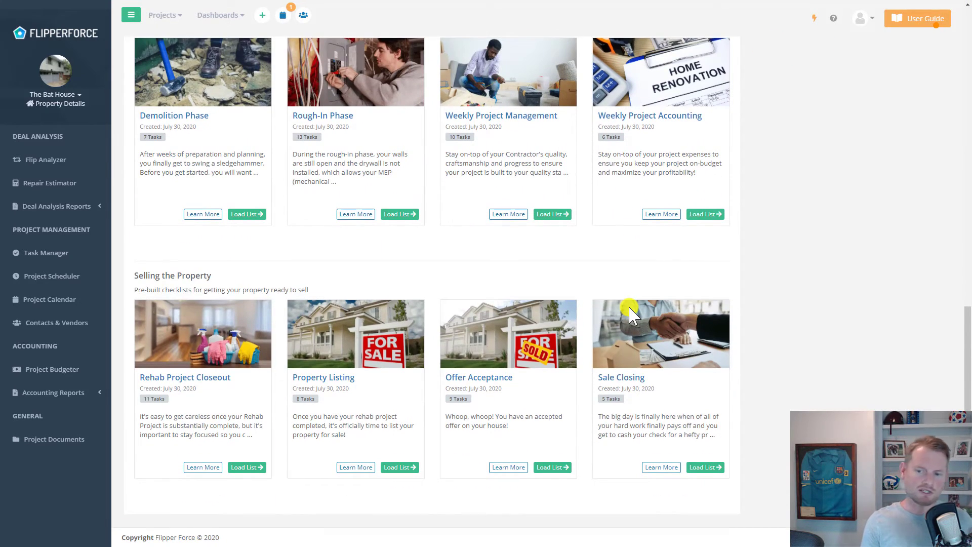
scroll(632, 315, up, 7)
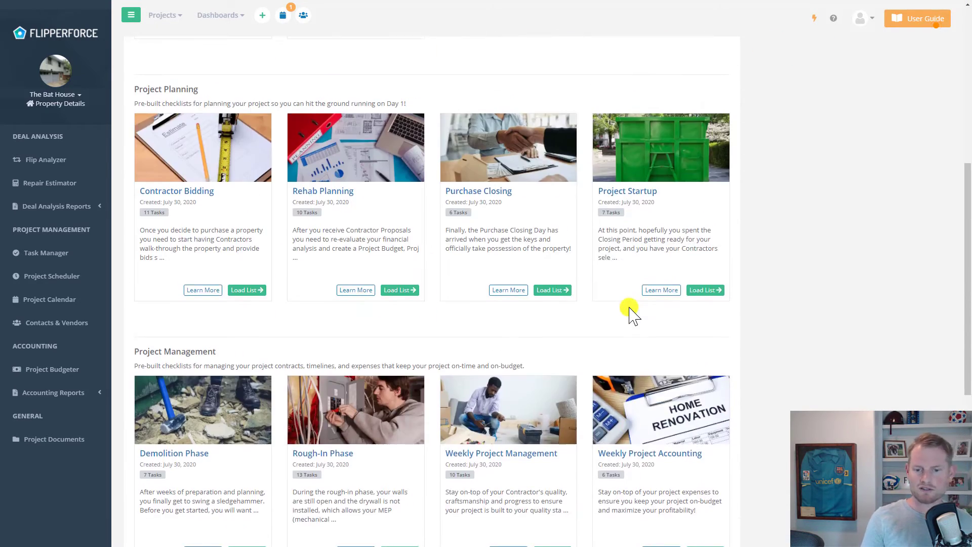
scroll(630, 312, up, 7)
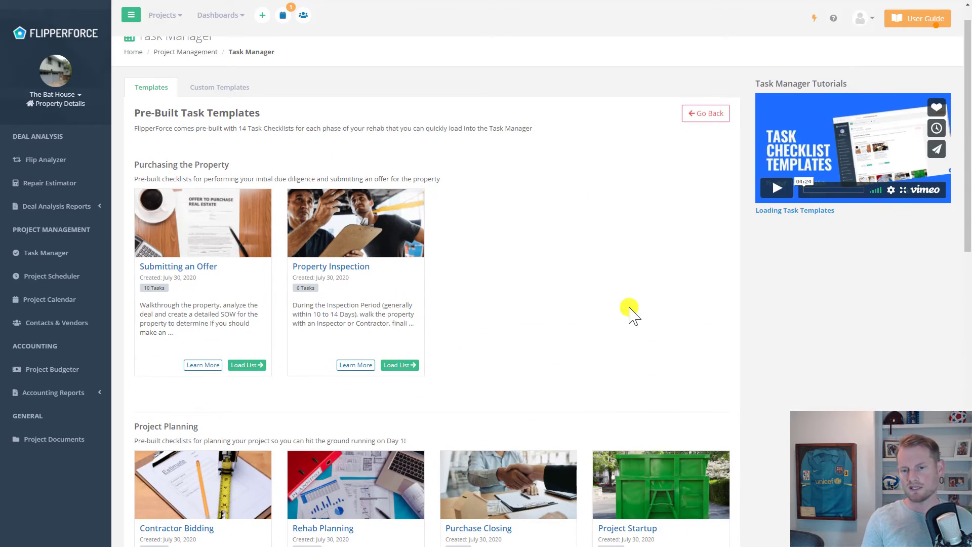
Load the Submitting an Offer list and give its first five tasks due dates, ending 09/29/2020
click(231, 364)
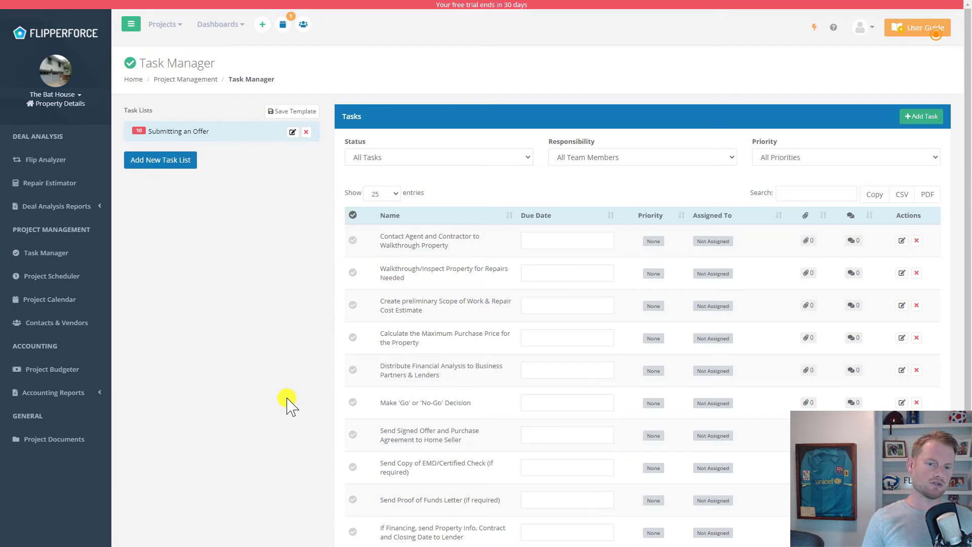
click(567, 243)
click(541, 213)
click(538, 272)
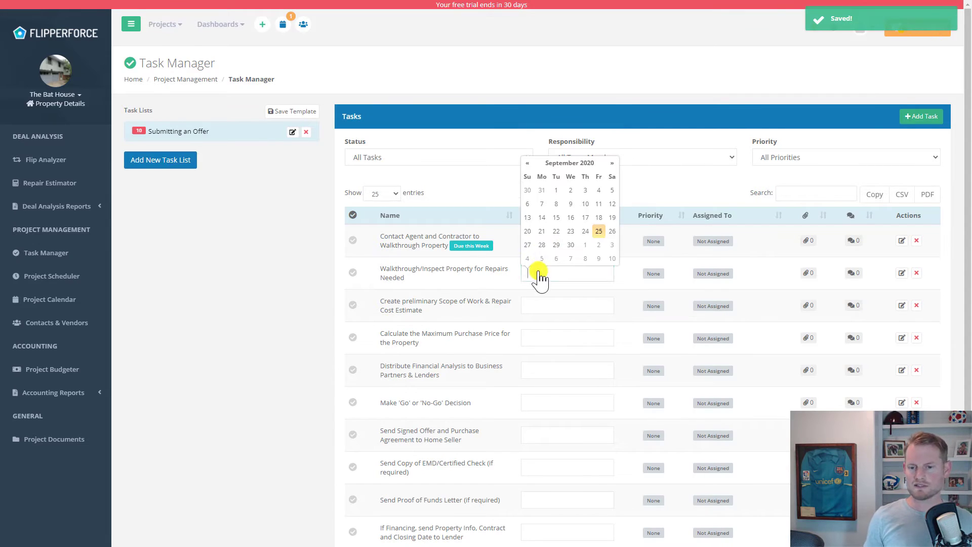
click(541, 245)
click(557, 305)
click(557, 278)
click(560, 338)
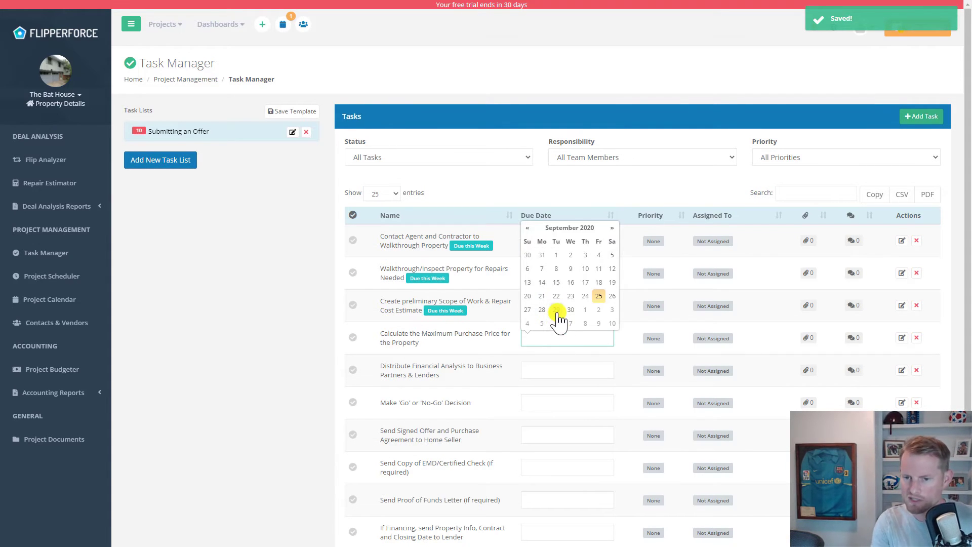
click(556, 310)
click(553, 372)
click(556, 342)
Mark the first three tasks as High priority
click(653, 241)
click(653, 187)
click(654, 273)
click(653, 219)
click(654, 306)
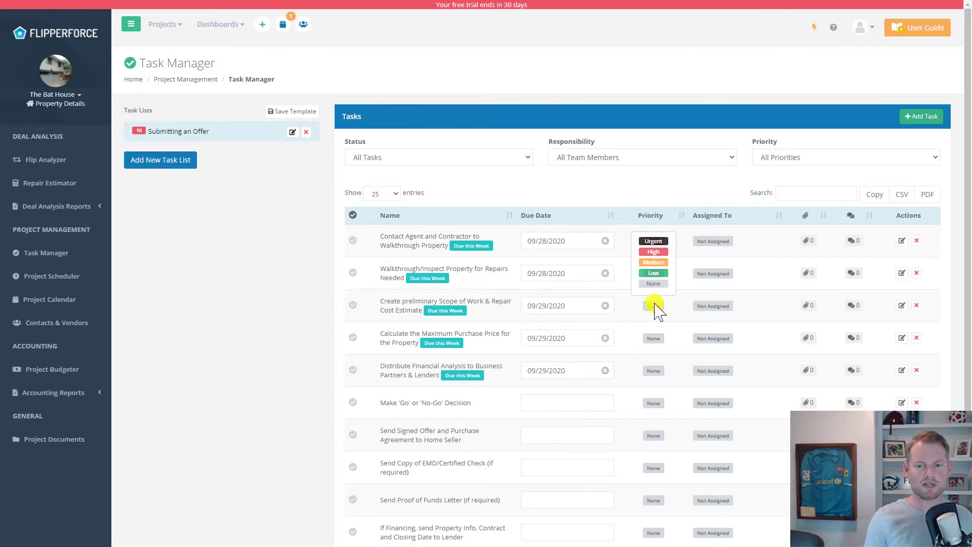
click(654, 252)
Assign the first three tasks to the team member
click(724, 241)
click(729, 257)
click(725, 274)
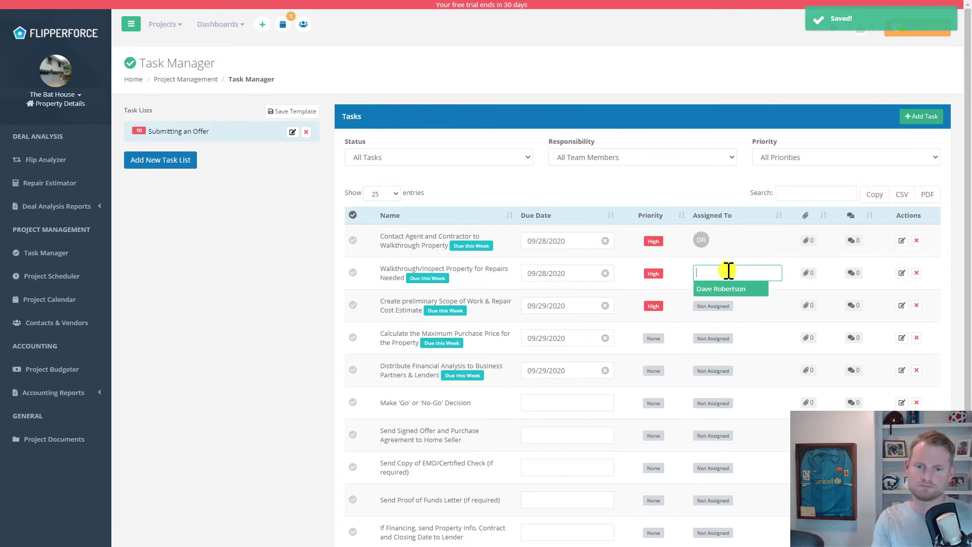
click(725, 289)
click(725, 306)
click(727, 322)
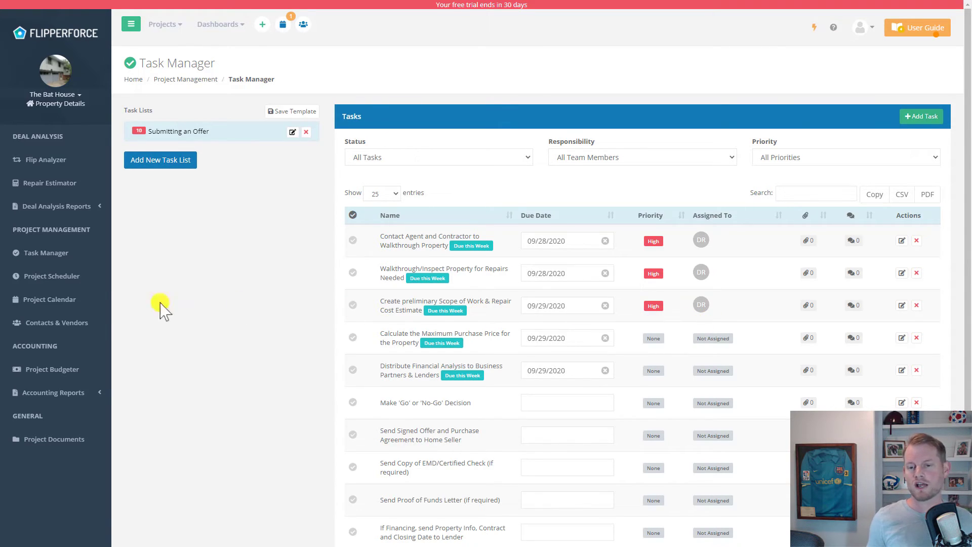
Show the project calendar's Sep 27 – Oct 3, 2020 week as a list
click(83, 302)
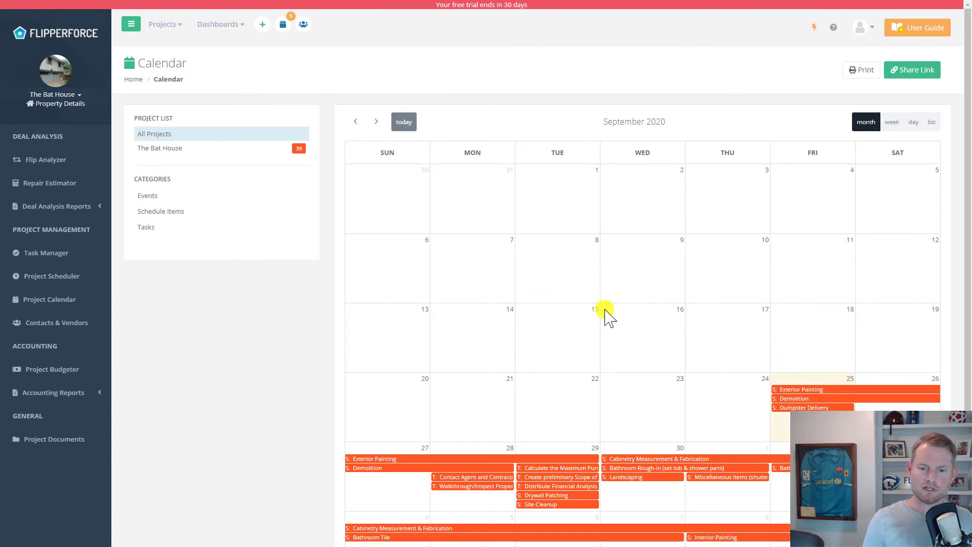
scroll(608, 316, down, 2)
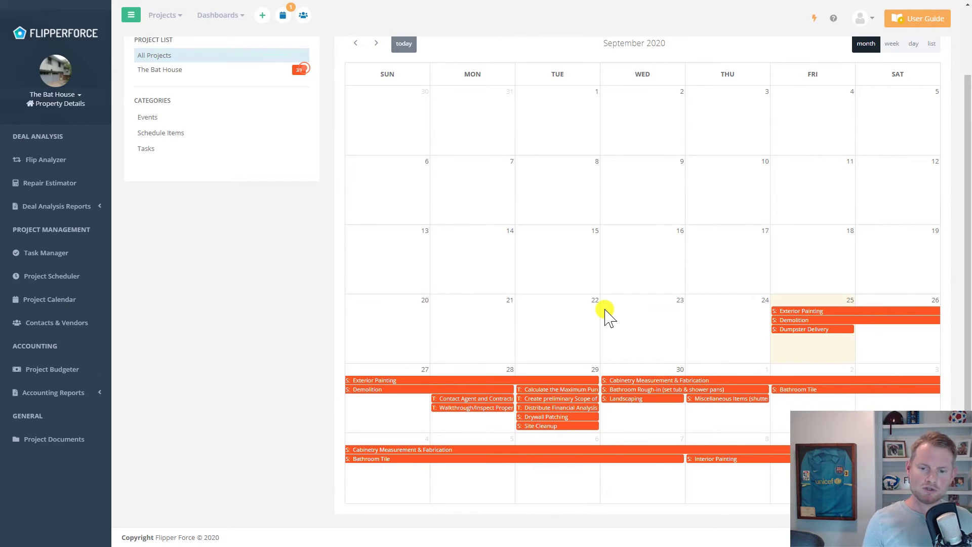
scroll(609, 316, up, 2)
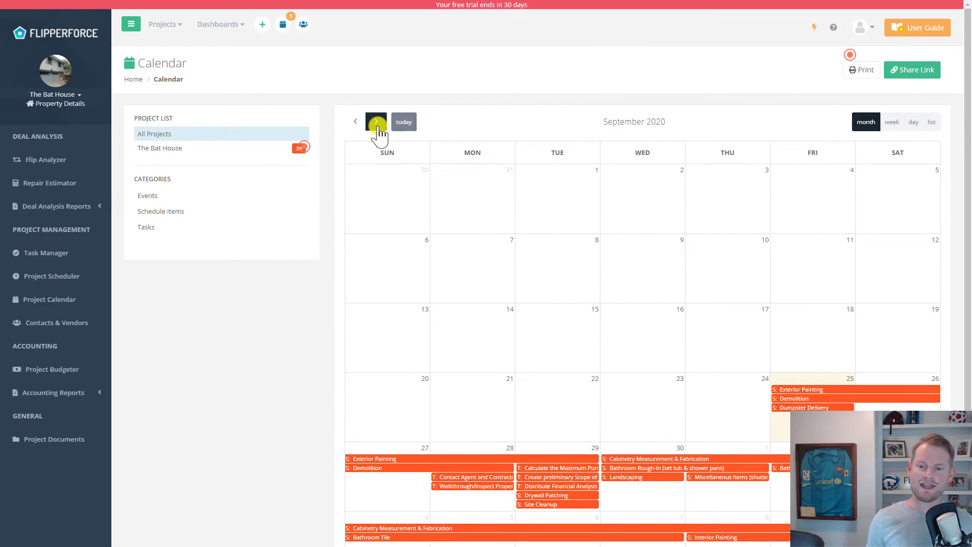
click(376, 122)
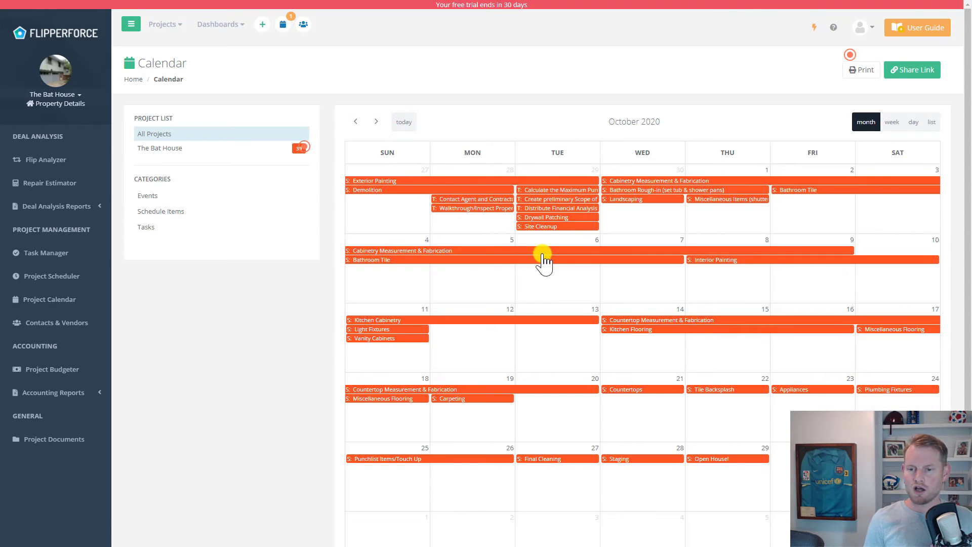
click(891, 130)
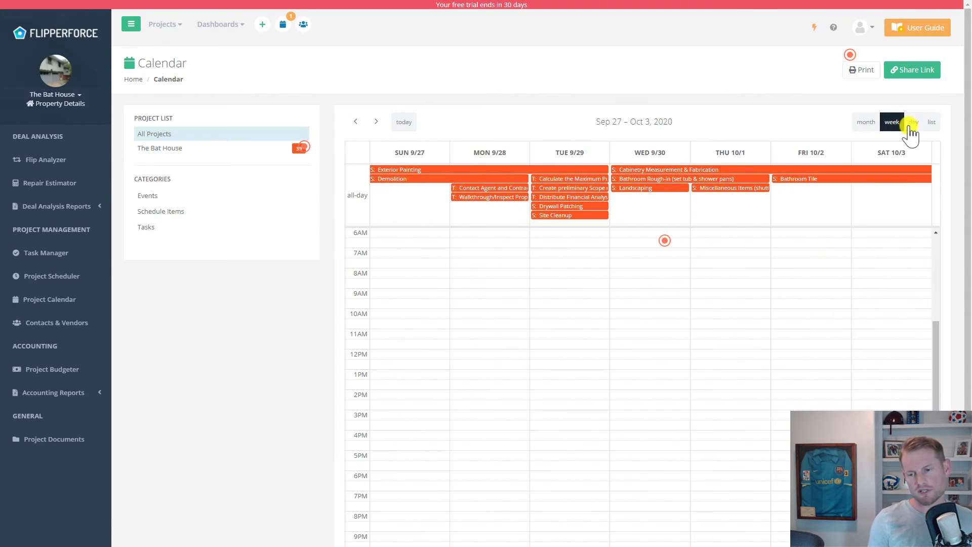
click(912, 127)
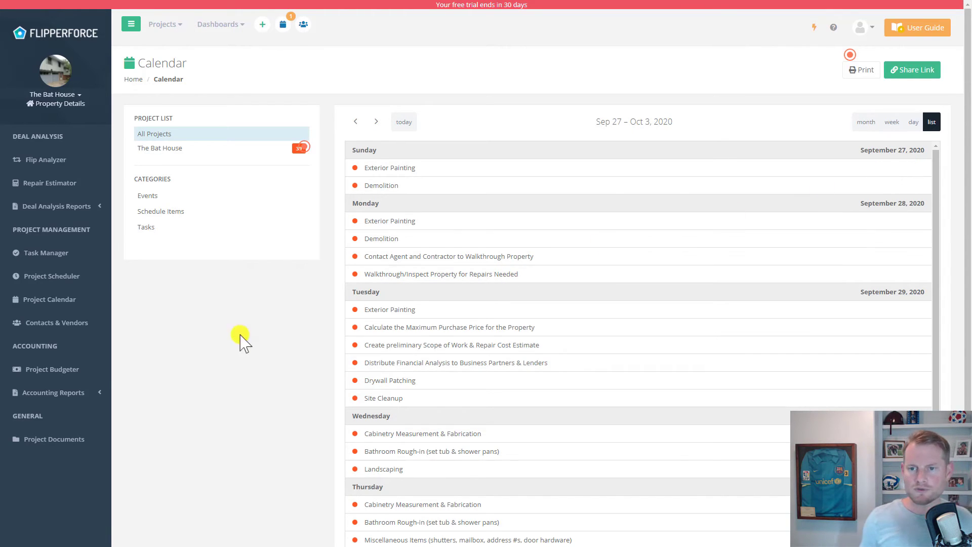
Open the Project Budgeter and switch Repair Costs to detailed line items
click(94, 374)
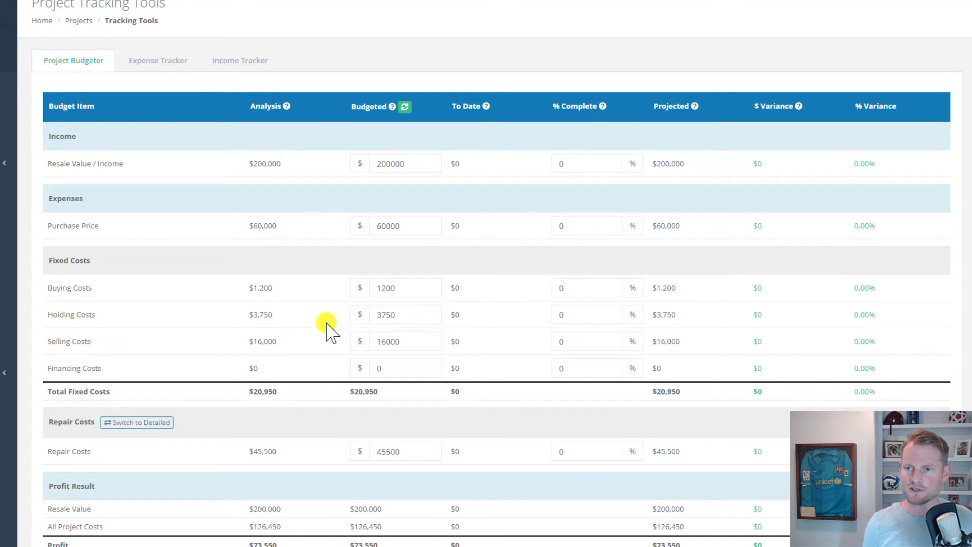
click(165, 423)
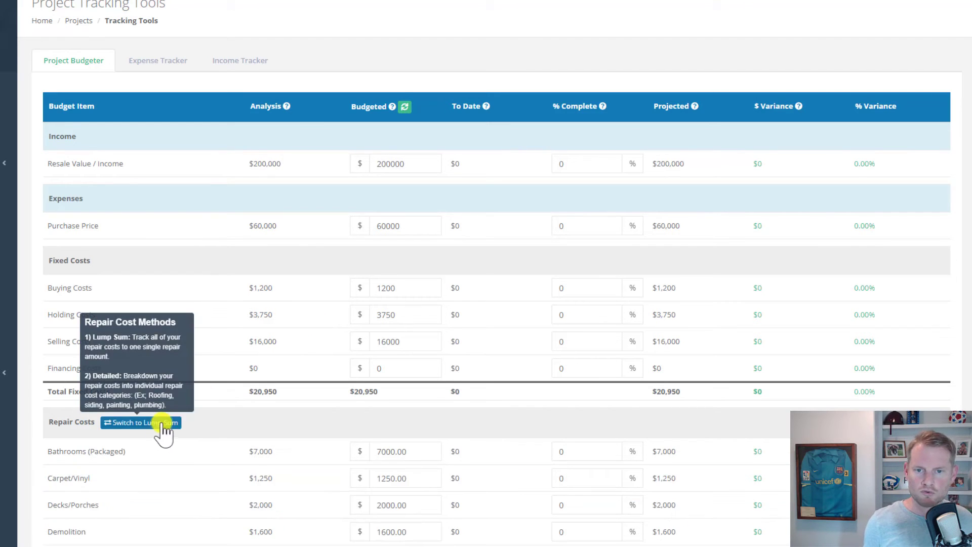
scroll(326, 375, down, 3)
scroll(325, 375, down, 5)
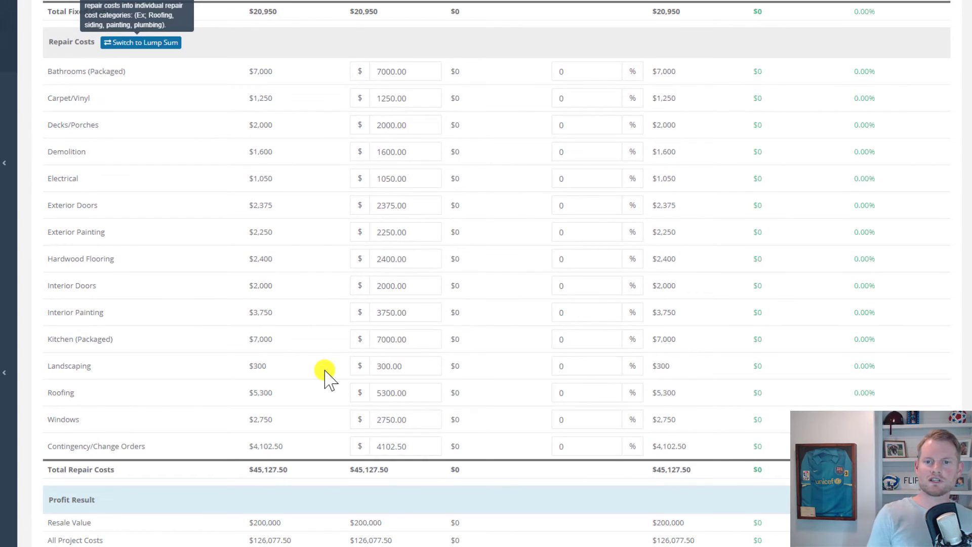
scroll(325, 375, up, 8)
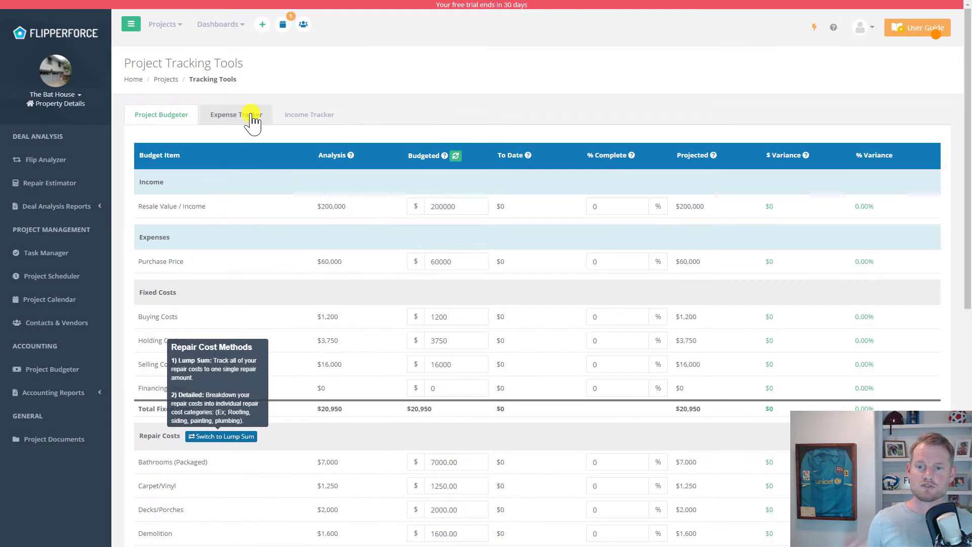
Start a new expense paid from Bank Account, vendor Ryan's Roofing, class Labor
click(173, 66)
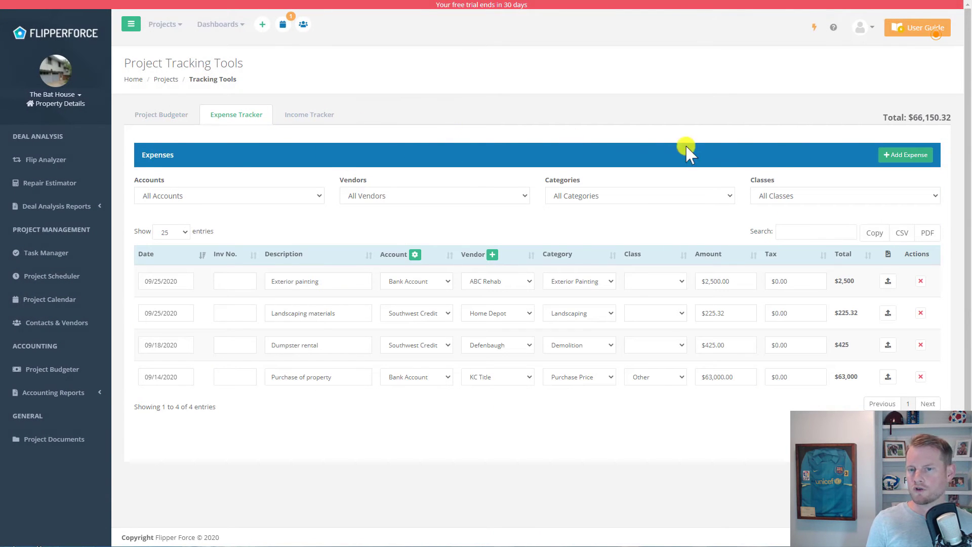
click(887, 156)
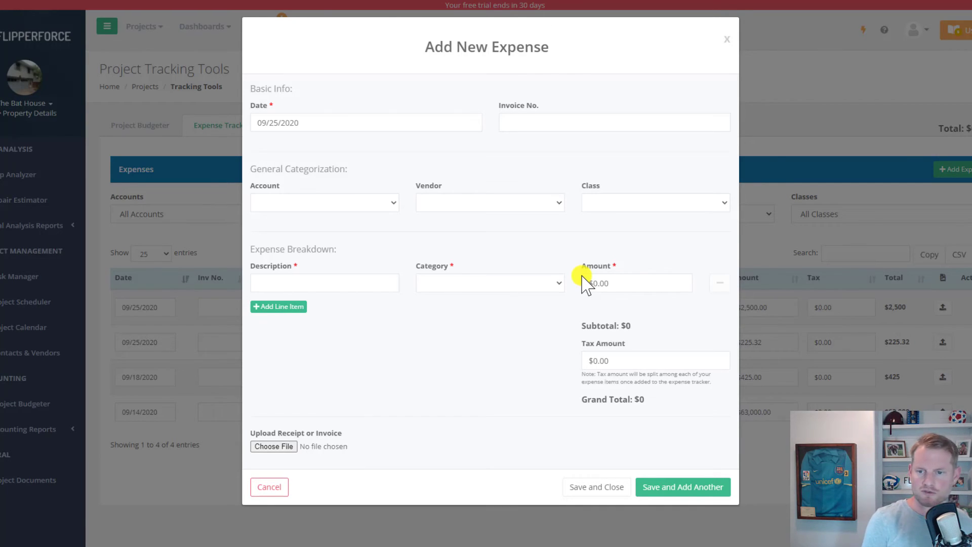
click(395, 206)
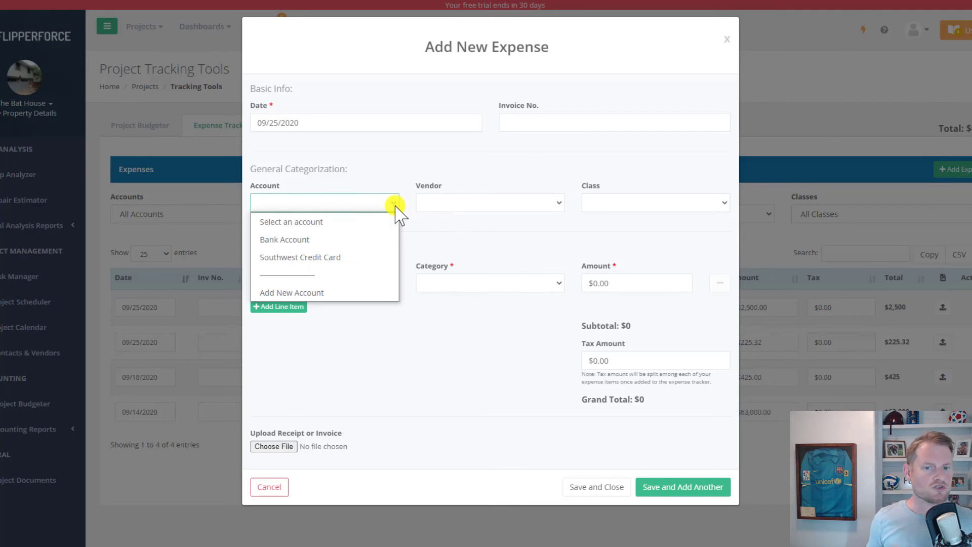
click(389, 237)
click(523, 204)
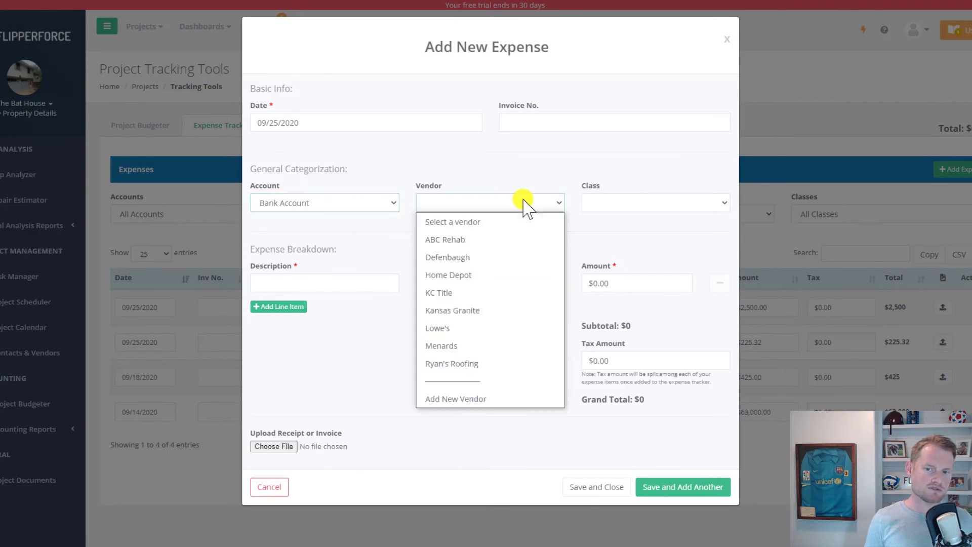
click(509, 365)
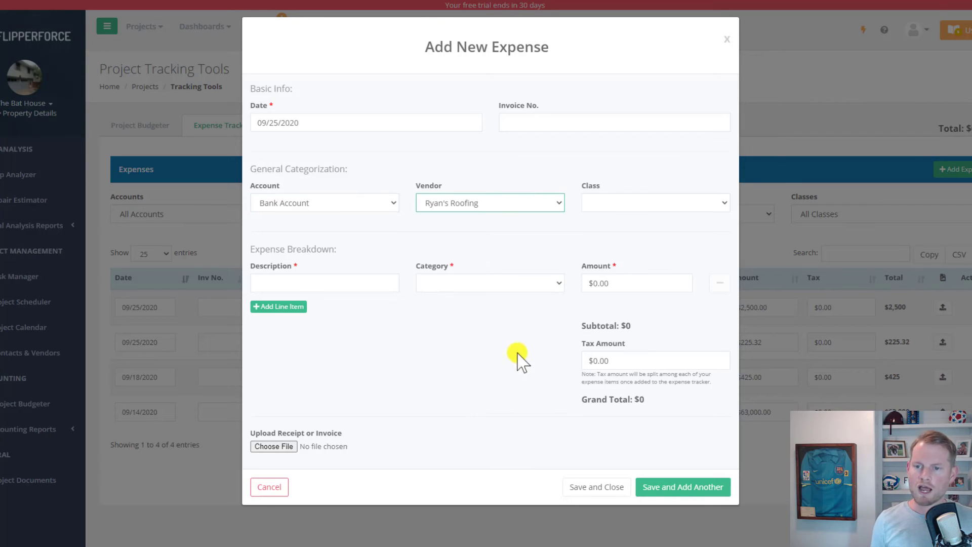
click(664, 205)
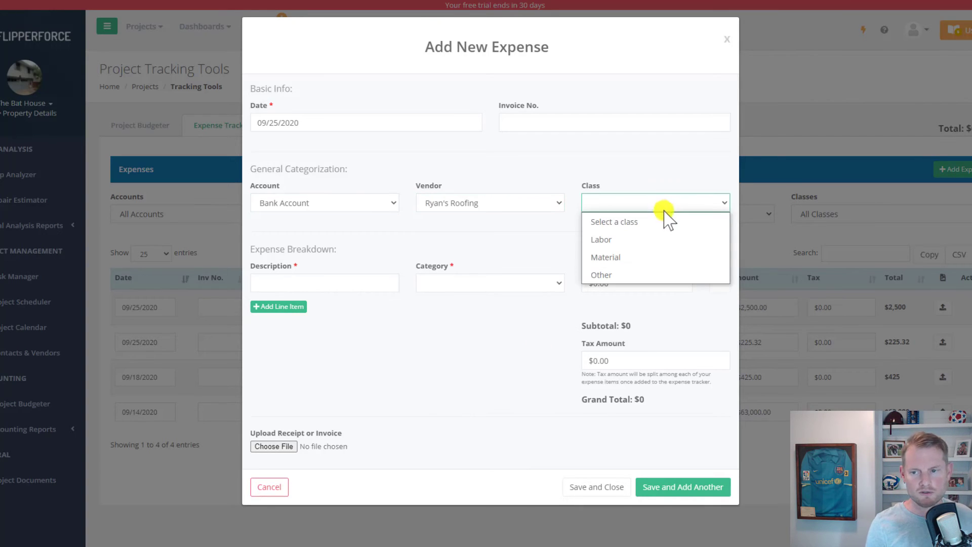
click(652, 242)
Describe the expense as roofing installation and set its category to Roofing
click(357, 283)
text(Roofing installation)
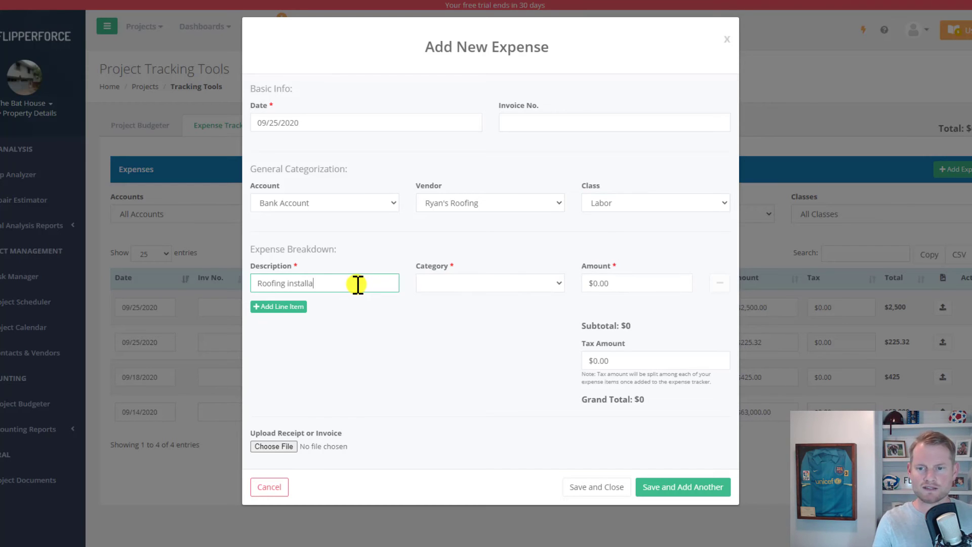
click(542, 284)
scroll(551, 364, down, 5)
scroll(551, 364, down, 1)
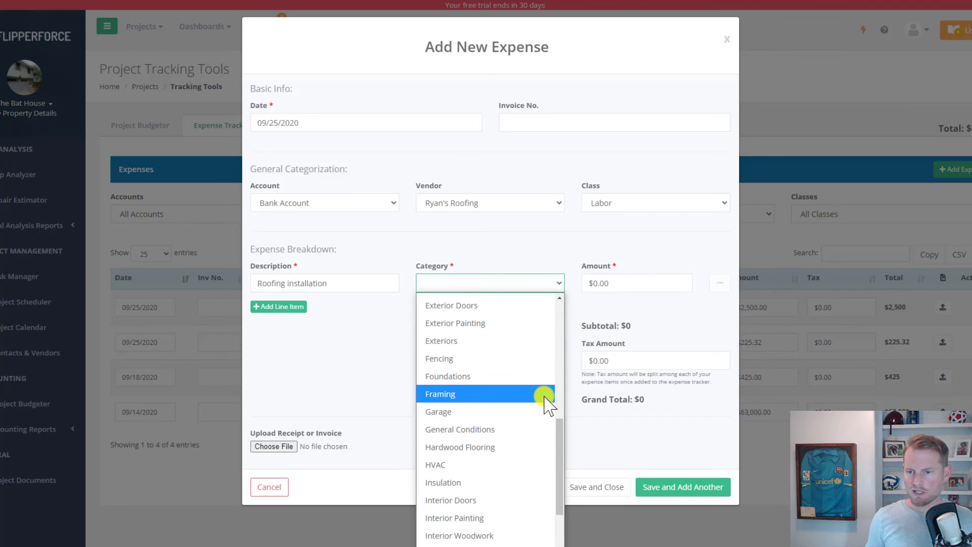
scroll(549, 368, down, 4)
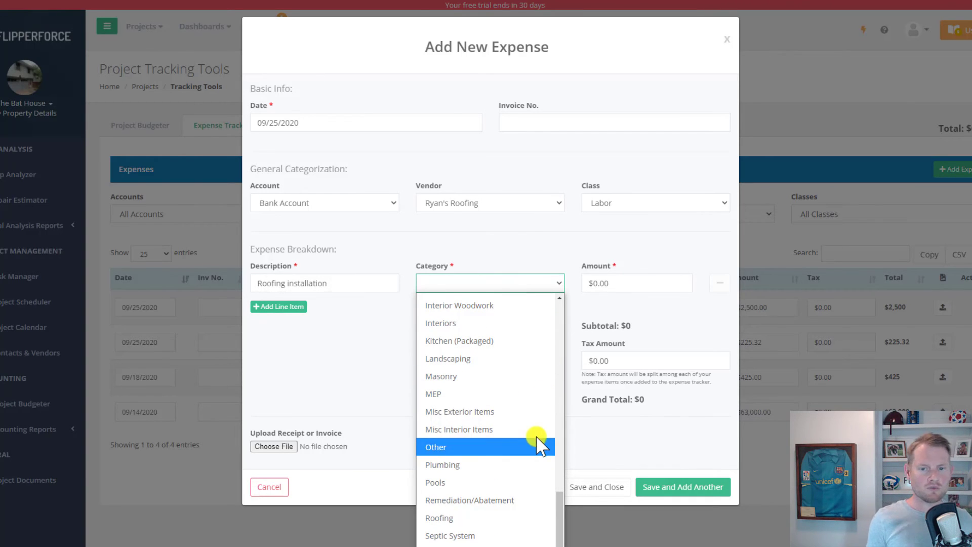
click(533, 516)
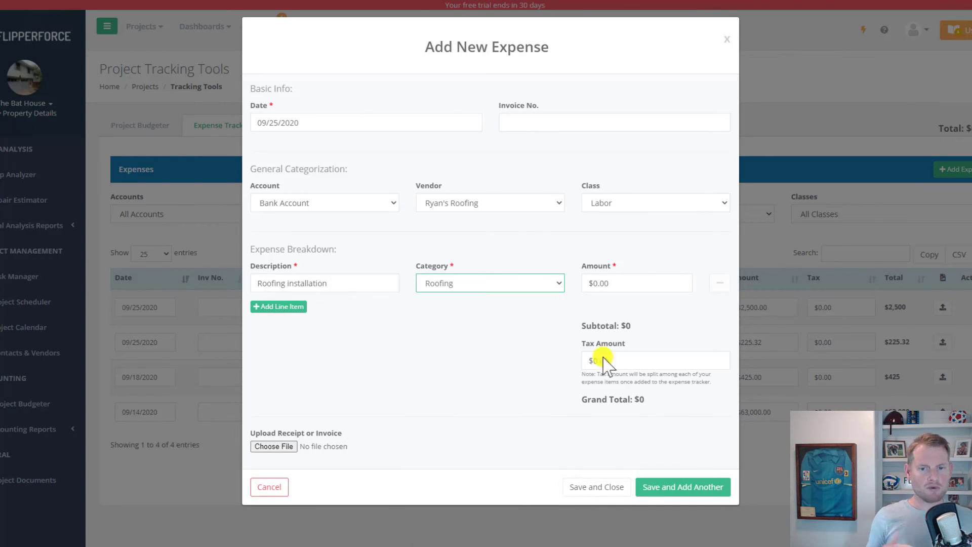
click(636, 282)
Save the $5,000 roofing expense; set the next to Southwest Credit Card, Menards, Material
text(5,000)
click(658, 487)
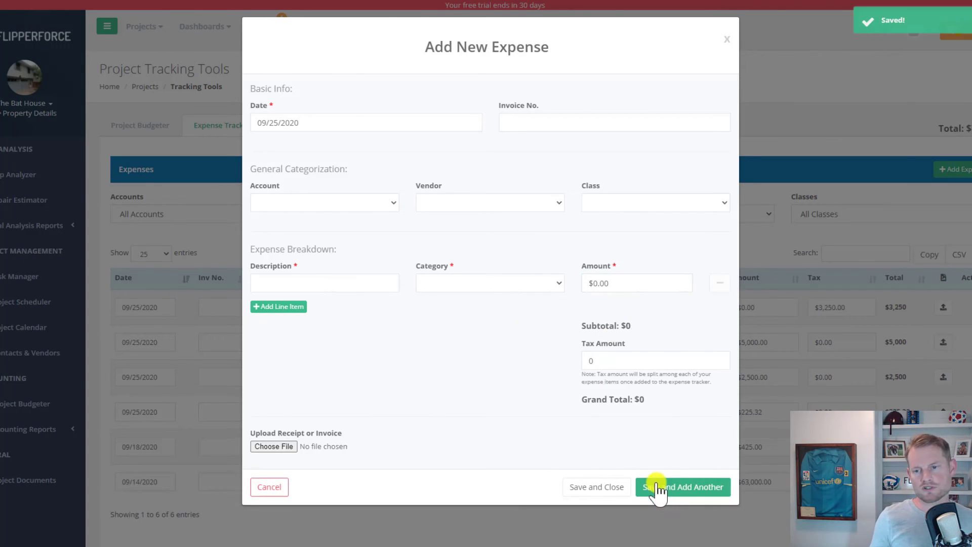
click(391, 202)
click(384, 252)
click(455, 203)
click(473, 342)
click(626, 203)
click(604, 258)
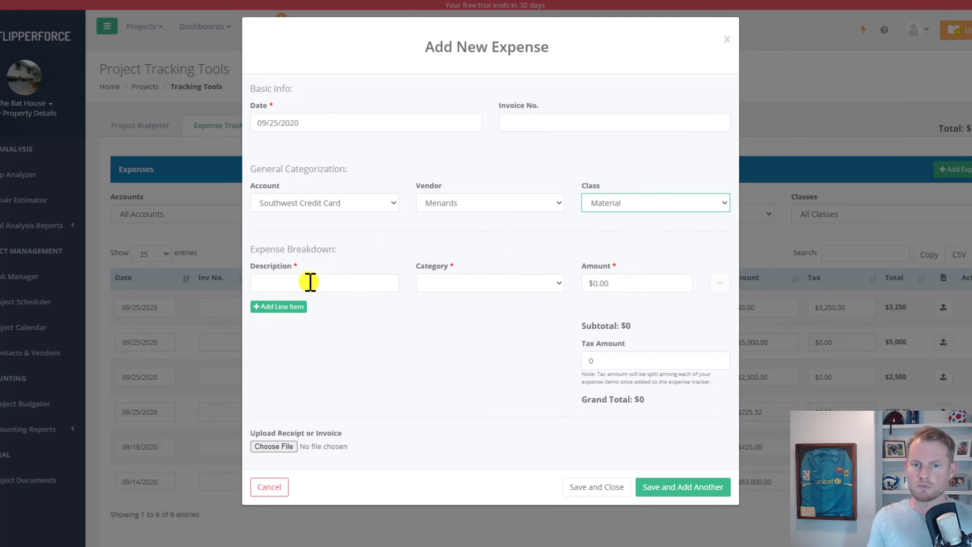
Describe it as Interior doors, category Interior Doors, amount 1253.25, and attach the receipt
click(311, 282)
text(Interior doors)
key(Tab)
text(interior)
key(Tab)
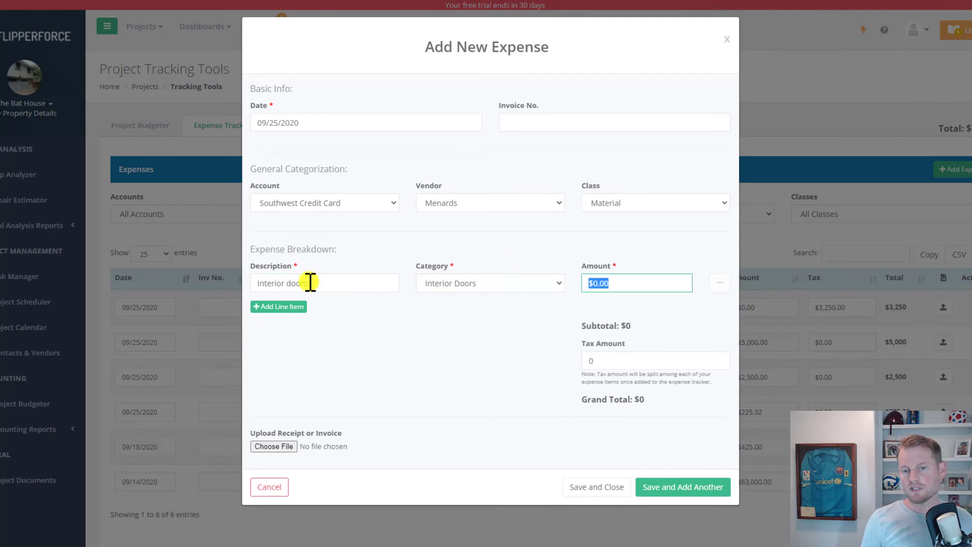
text(1253.25)
click(273, 446)
double_click(139, 117)
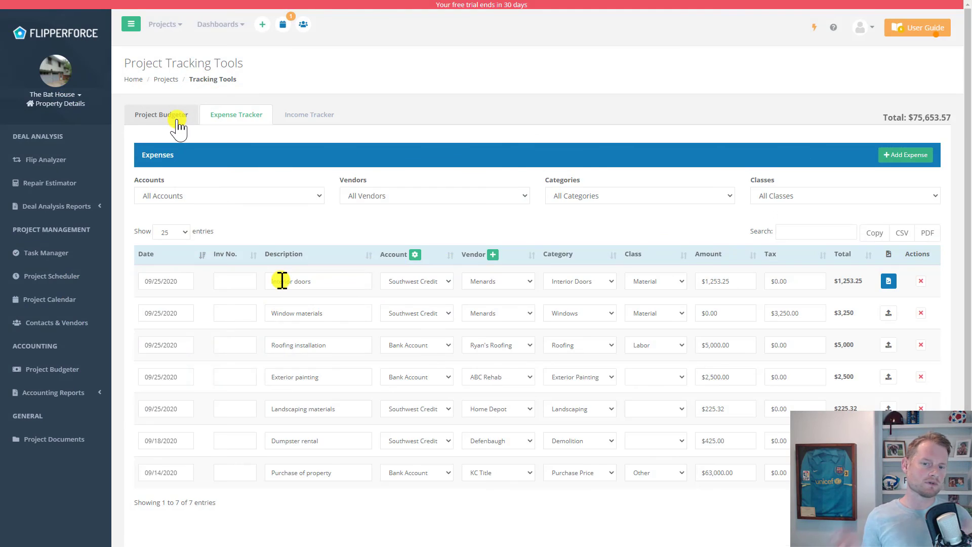
Review the budget variances, then open the Final Profit Report showing $205,000 income
click(178, 128)
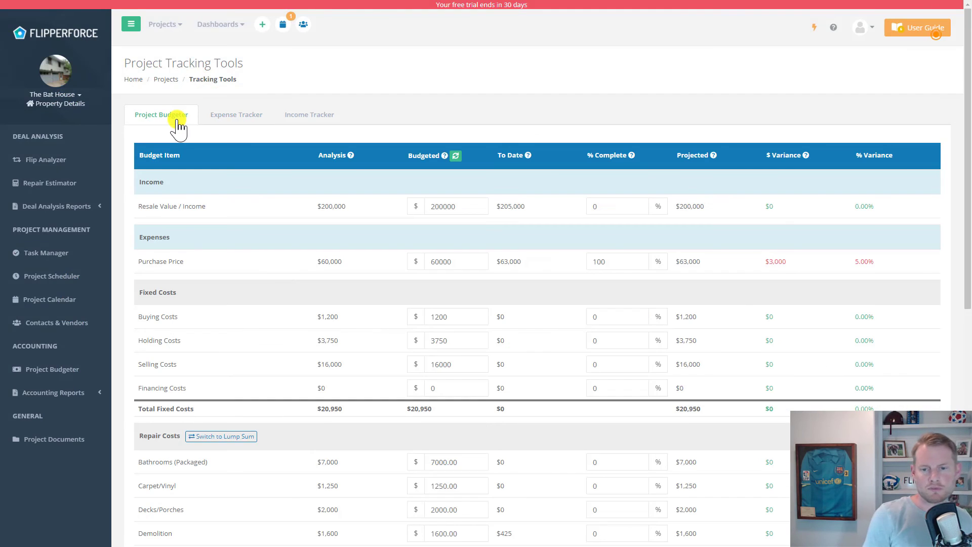
scroll(188, 173, down, 7)
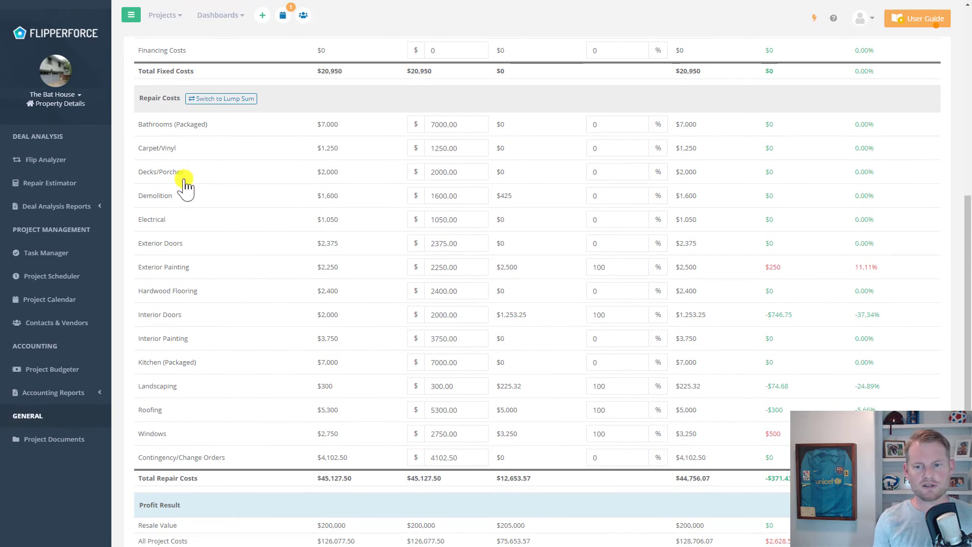
click(100, 393)
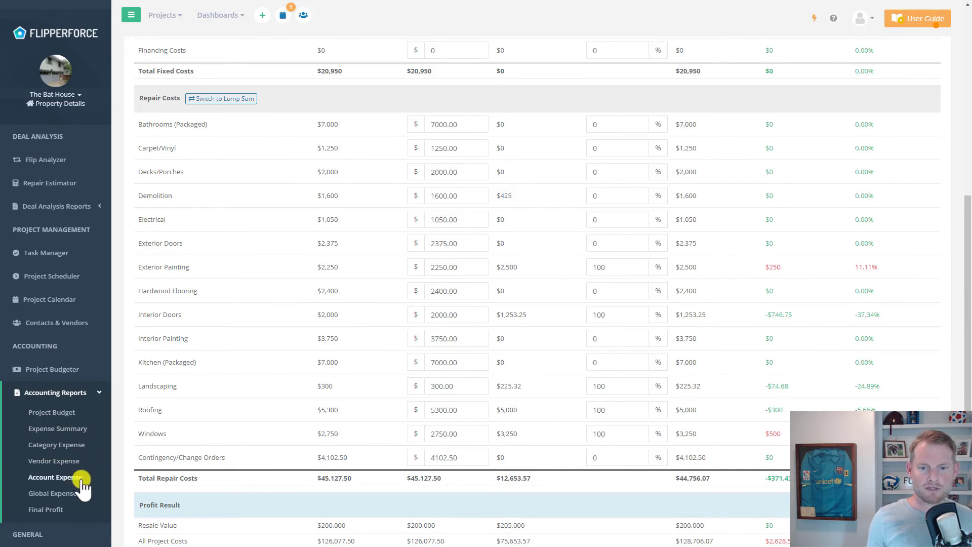
click(53, 510)
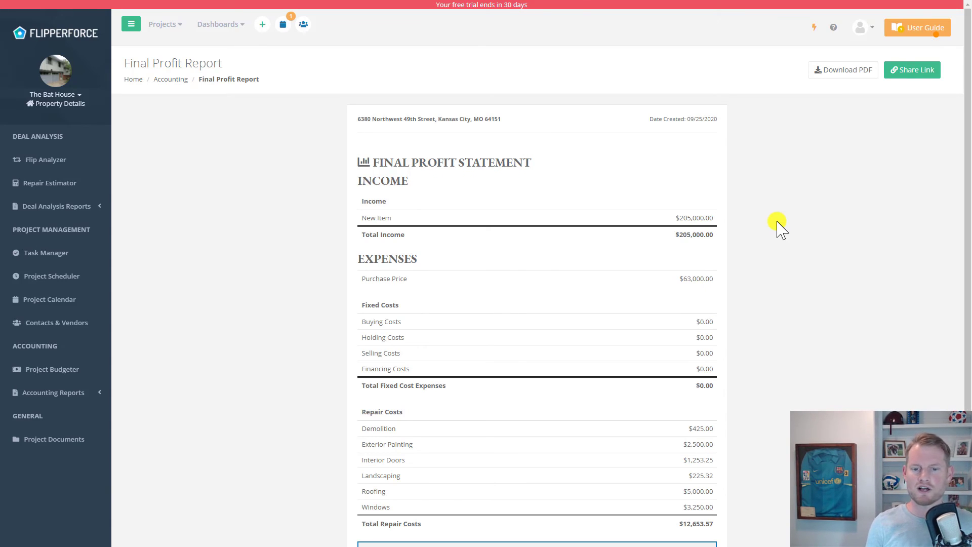
Open the FlipperForce website full-screen on the Software Tutorials Videos page
click(895, 42)
double_click(474, 79)
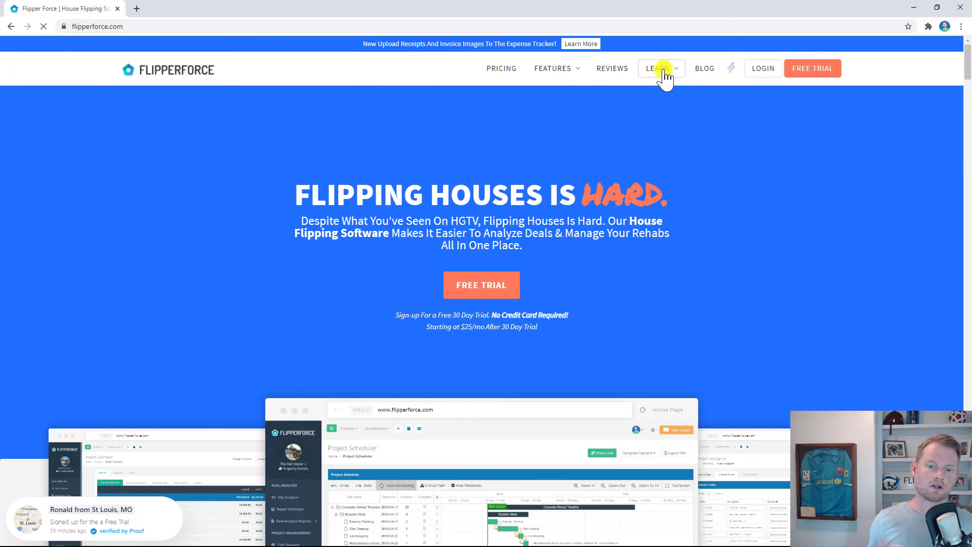
mouse_move(658, 71)
click(681, 138)
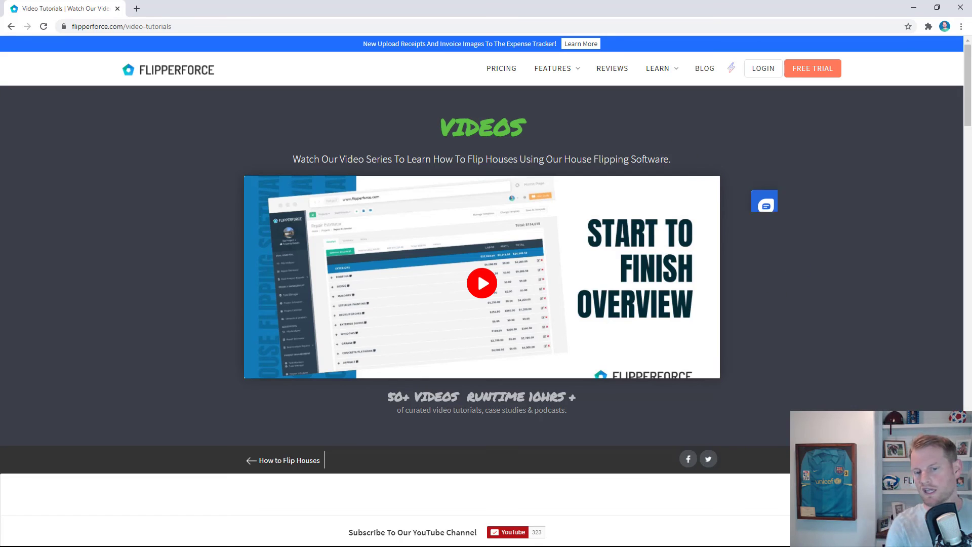
Send a short greeting in the Introduction chat, then close the chat
click(840, 260)
text(hey D)
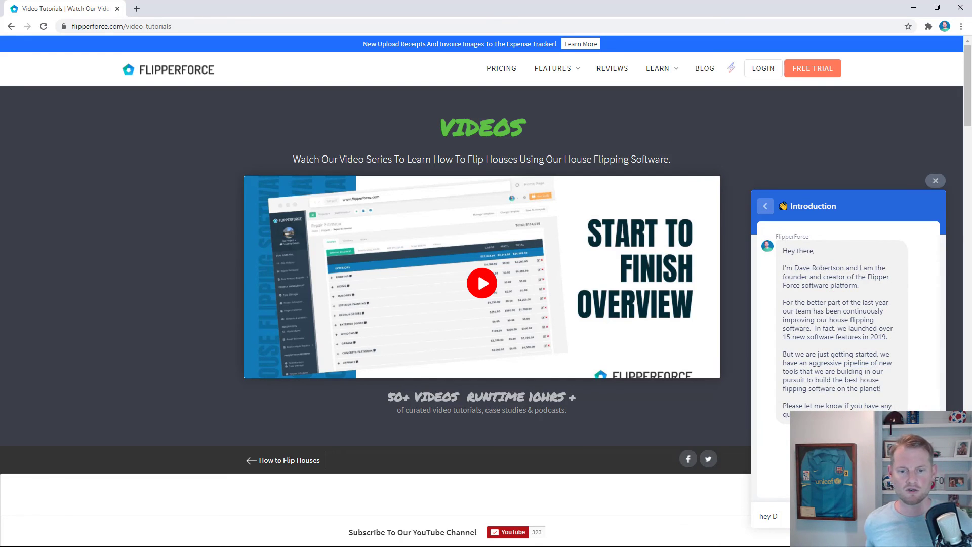
text(ave)
key(Return)
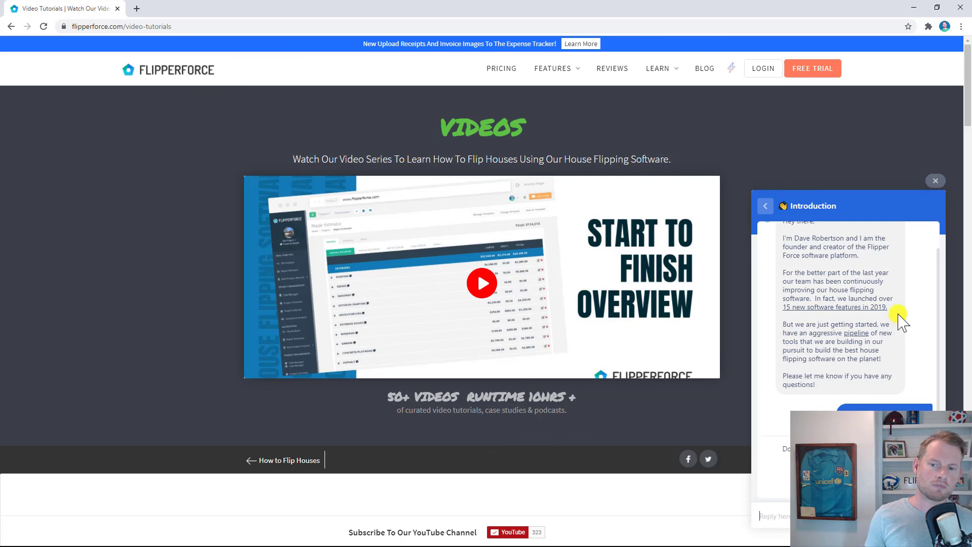
click(935, 182)
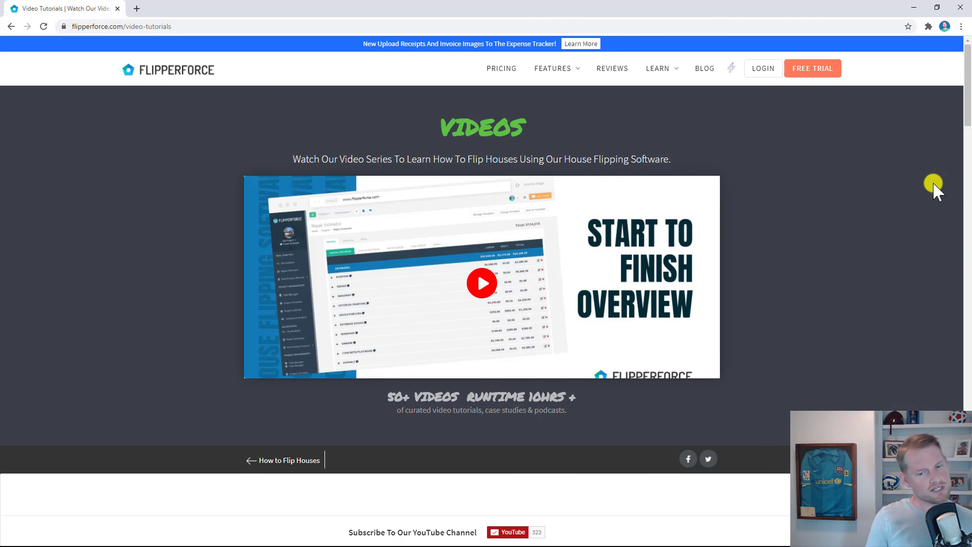
Open the full FlipperForce changelog on Canny from the latest-updates panel and scroll through it
click(732, 70)
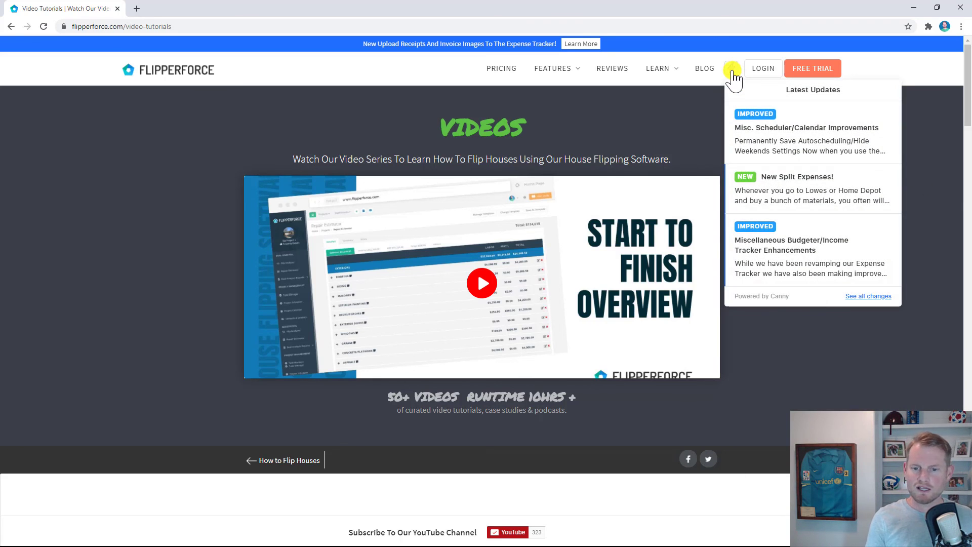
click(872, 297)
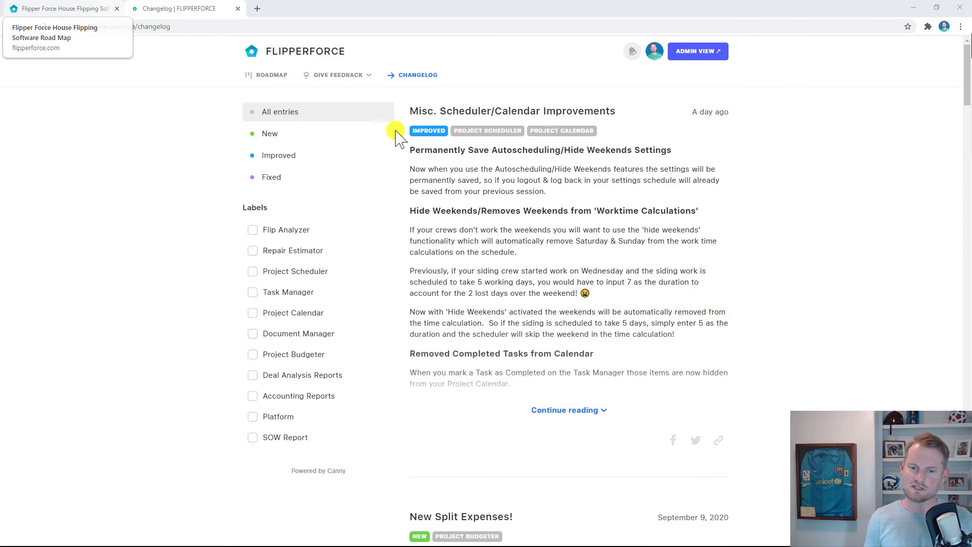
scroll(786, 296, down, 20)
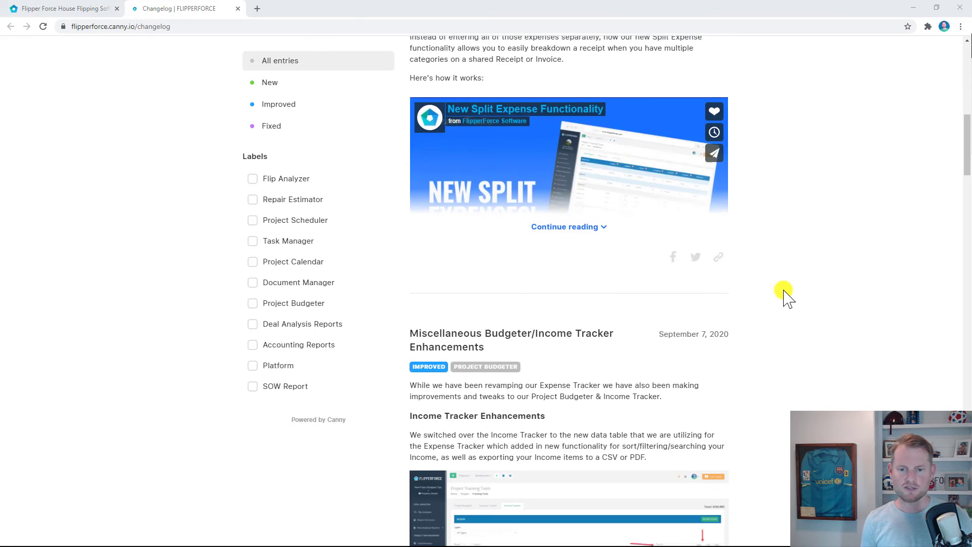
scroll(787, 297, down, 12)
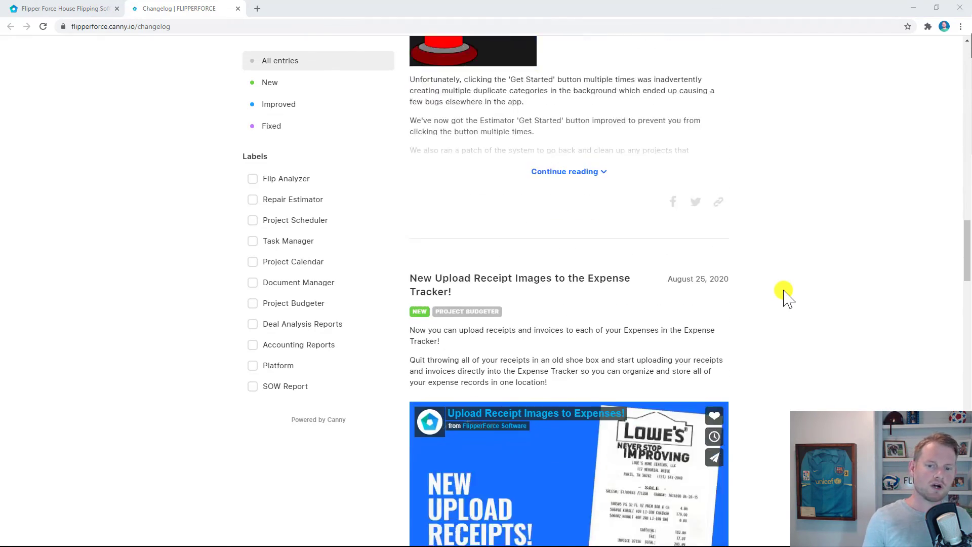
scroll(787, 296, up, 20)
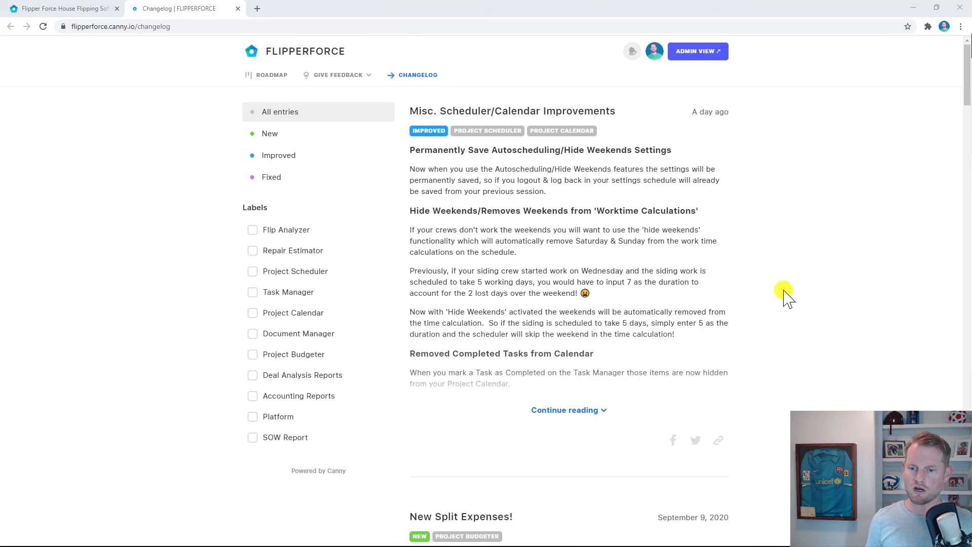
On the General Feedback & Ideas board, upvote the Activity Feeds suggestion to 2 votes
click(338, 78)
click(345, 94)
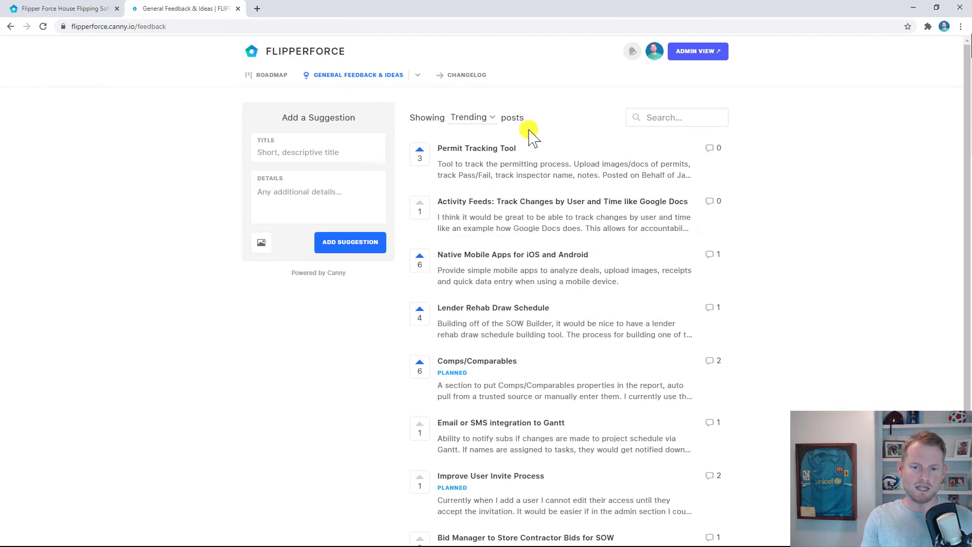
scroll(837, 194, down, 1)
scroll(836, 194, down, 2)
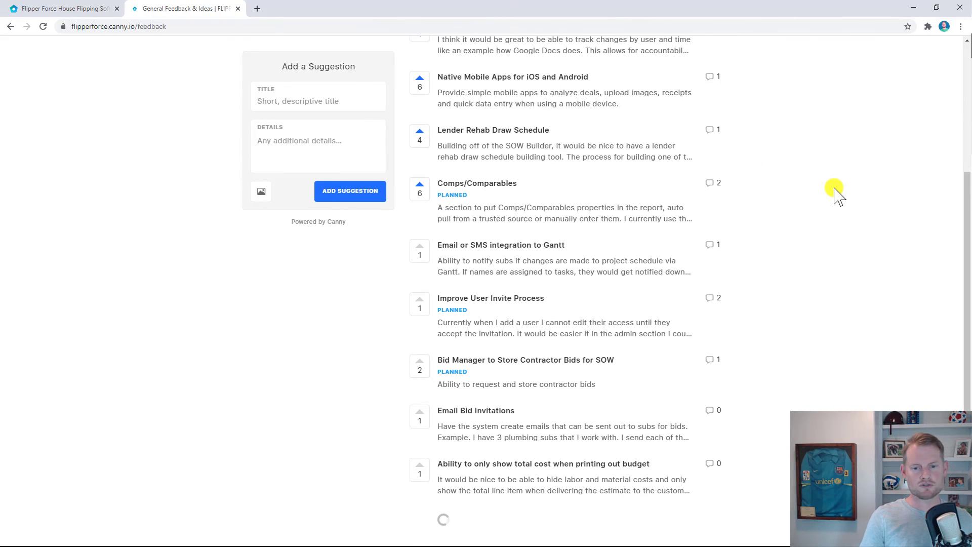
scroll(836, 194, down, 5)
scroll(837, 194, up, 8)
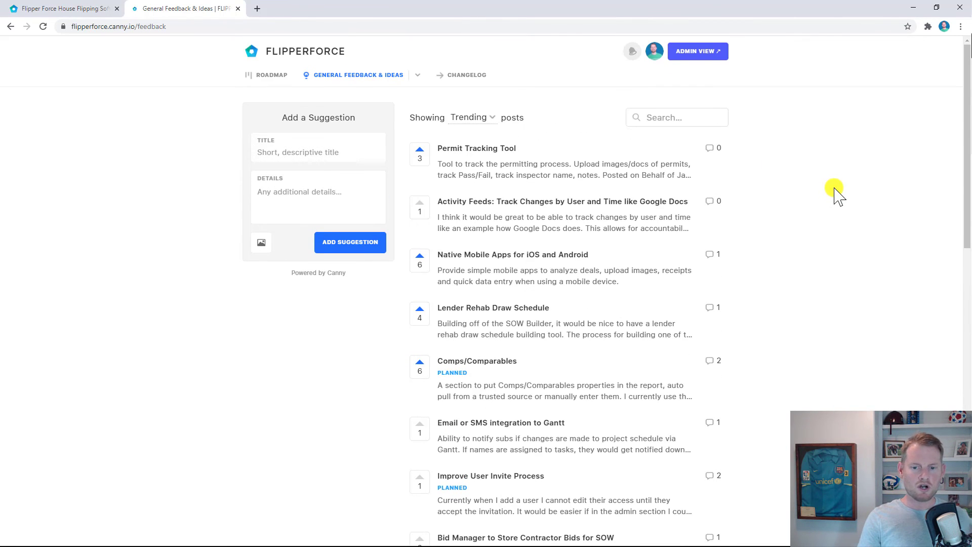
click(421, 205)
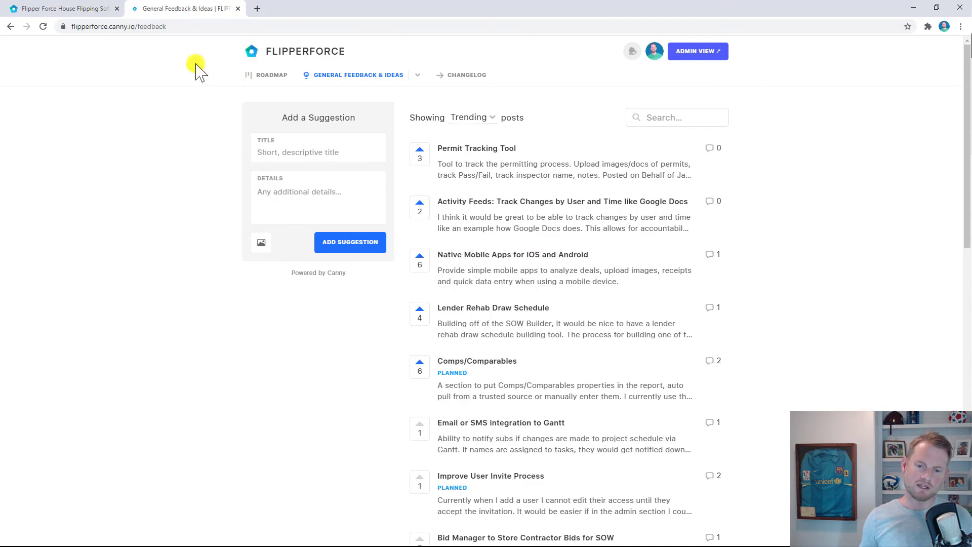
Return to the FlipperForce tab and browse down the Software Road Map work log
click(71, 8)
scroll(792, 345, down, 12)
scroll(793, 346, down, 7)
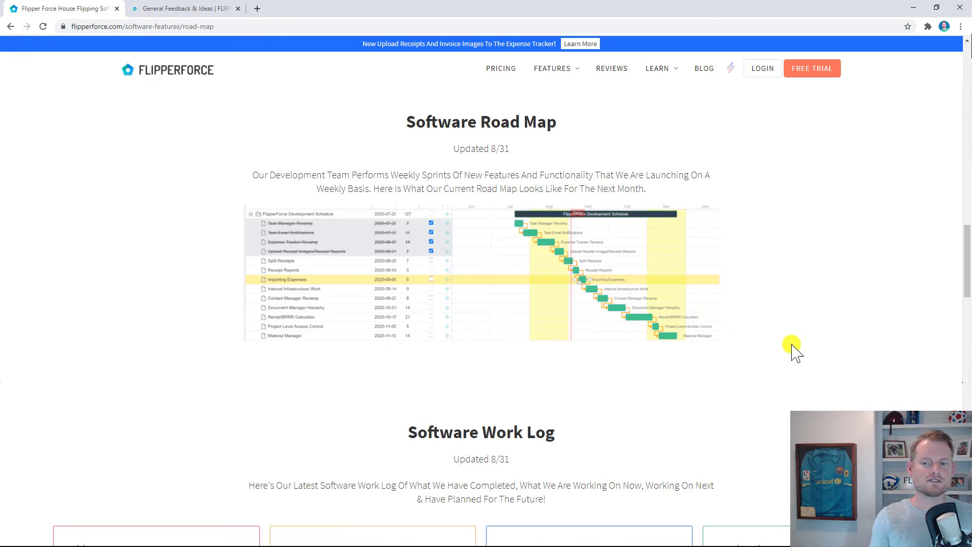
scroll(792, 346, down, 10)
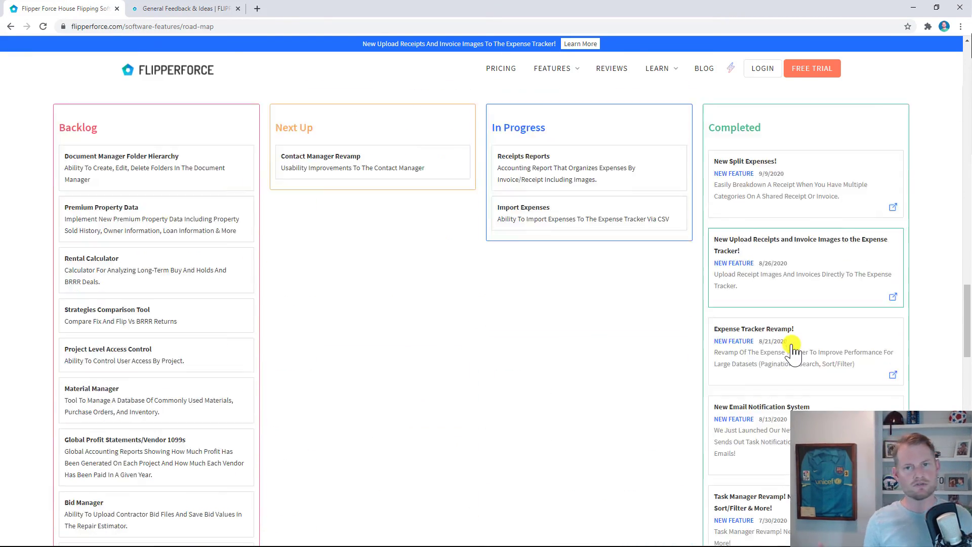